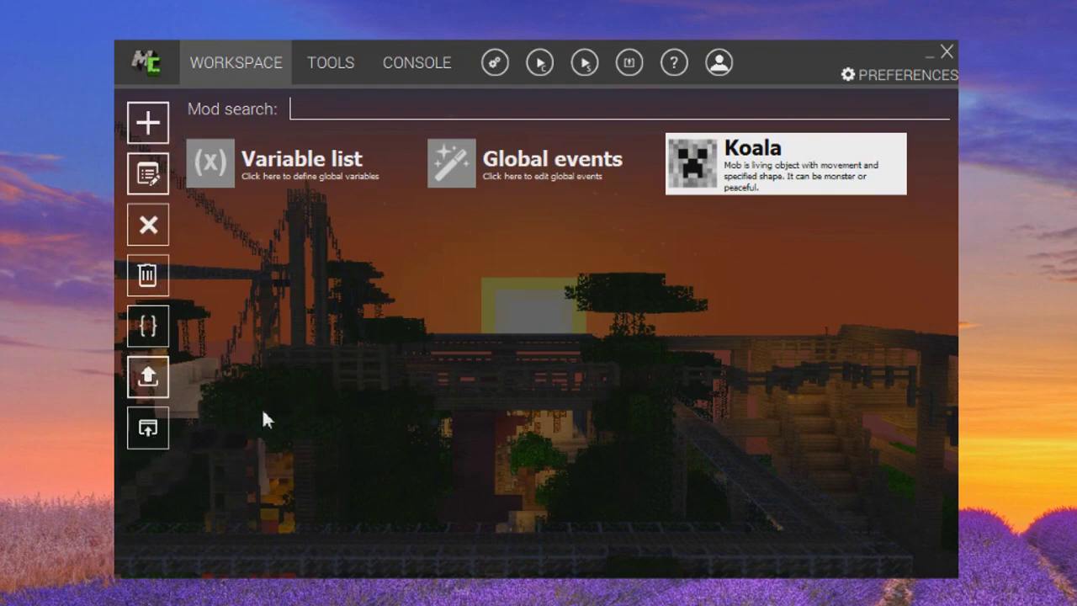
Open the new mod element dialog to view the available element types, and close it without creating anything
{"action": "left_click", "coordinate": [151, 127]}
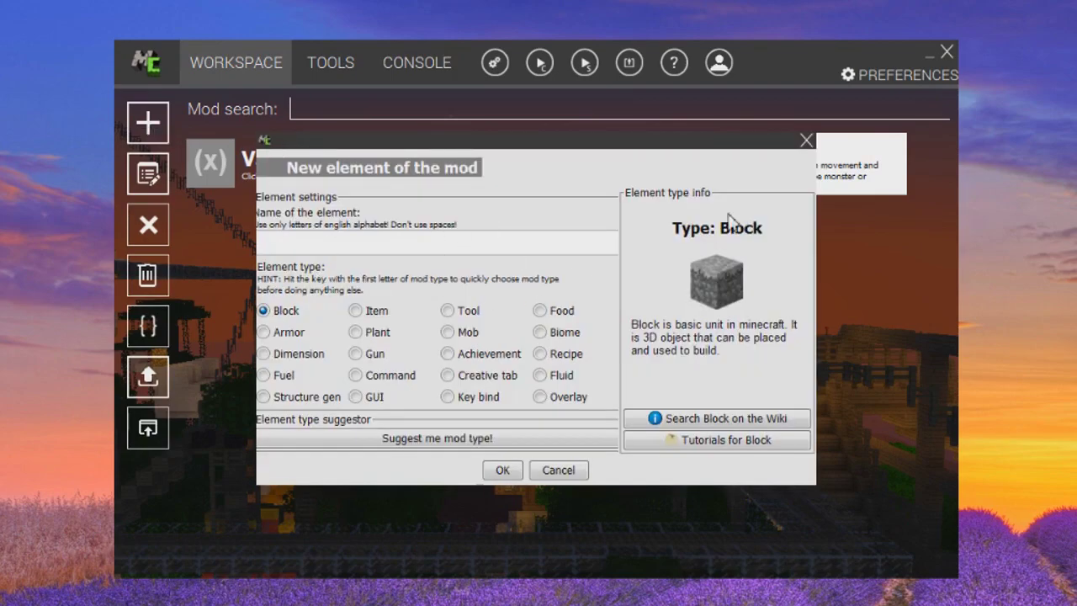
{"action": "left_click", "coordinate": [808, 147]}
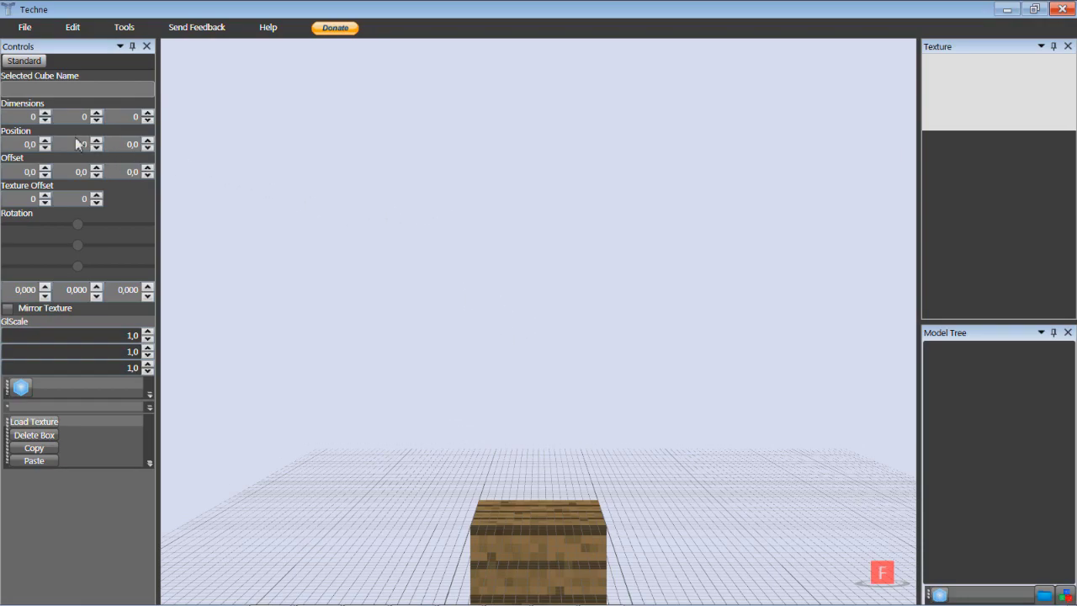
Add a cube to the empty model and set its first two dimensions to 4, leaving a depth of 1
{"action": "left_click", "coordinate": [30, 388]}
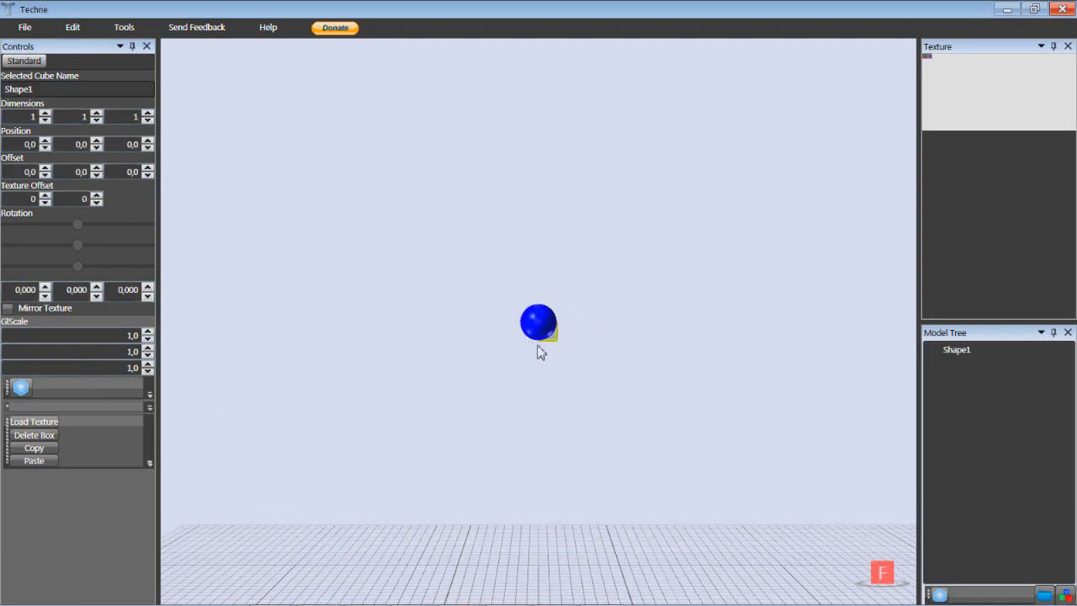
{"action": "double_click", "coordinate": [34, 117]}
{"action": "type", "text": "4"}
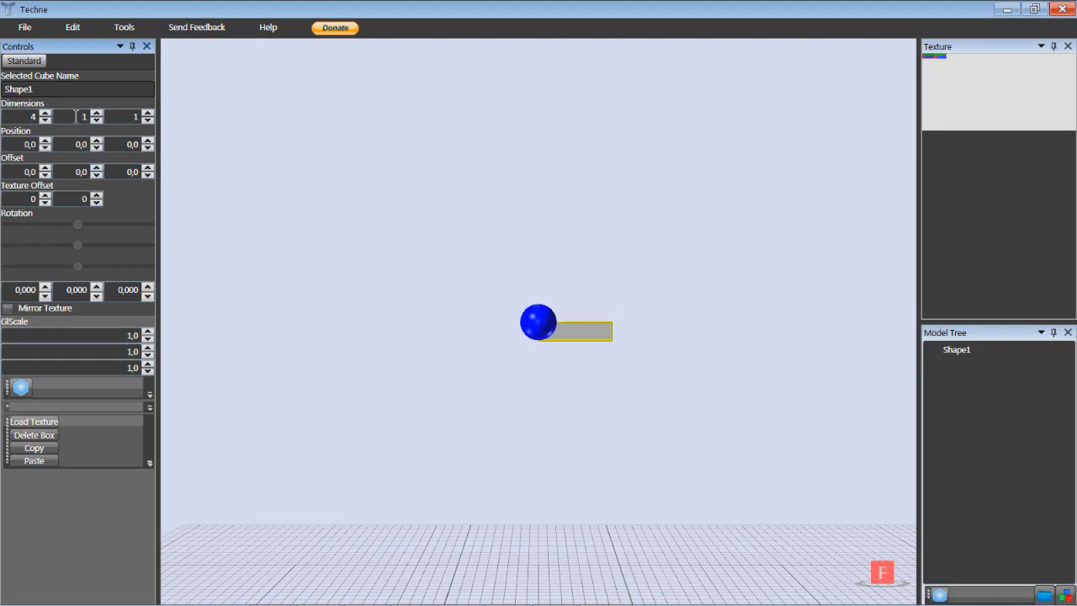
{"action": "scroll", "coordinate": [75, 118], "scroll_direction": "up", "scroll_amount": 3}
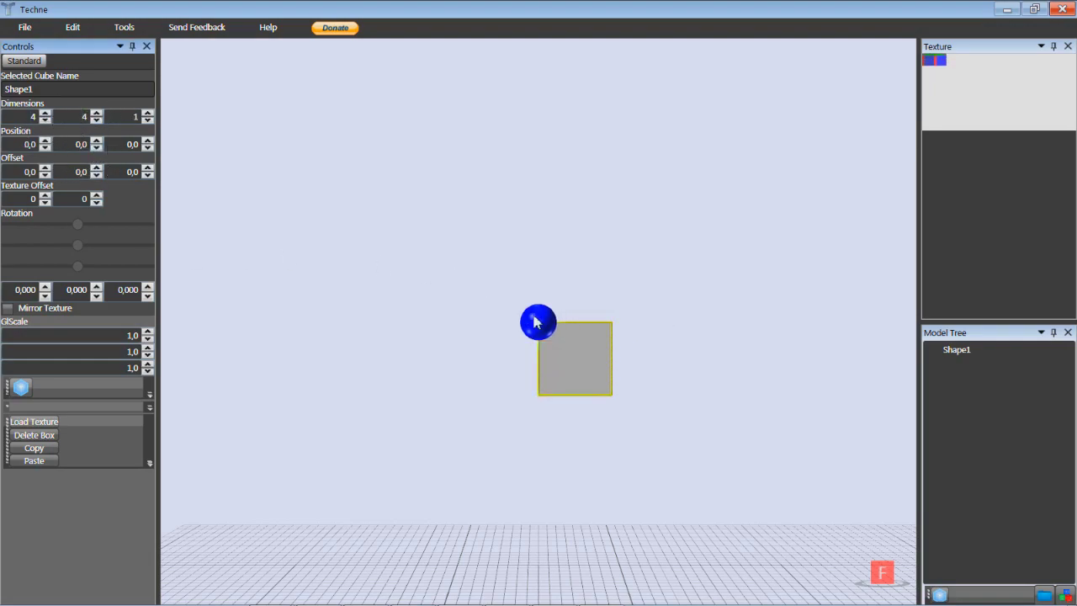
Set the cube's X offset to -2 so it is centred horizontally on its rotation point
{"action": "left_click_drag", "start_coordinate": [467, 323], "coordinate": [375, 353]}
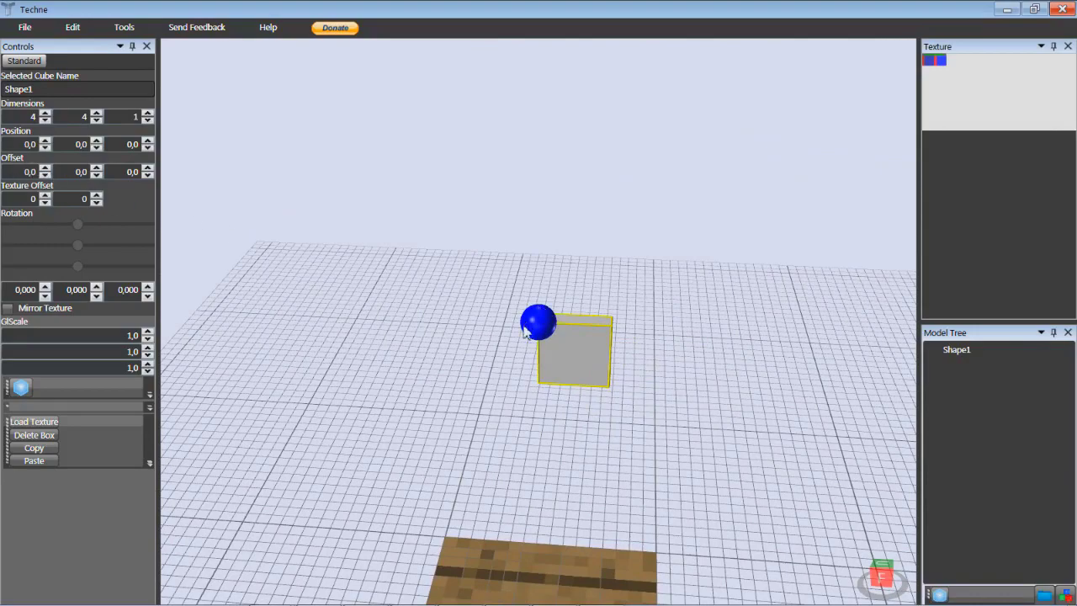
{"action": "left_click", "coordinate": [30, 171]}
{"action": "key", "text": "Up"}
{"action": "key", "text": "Up"}
{"action": "key", "text": "Down"}
{"action": "key", "text": "Down"}
{"action": "key", "text": "Down"}
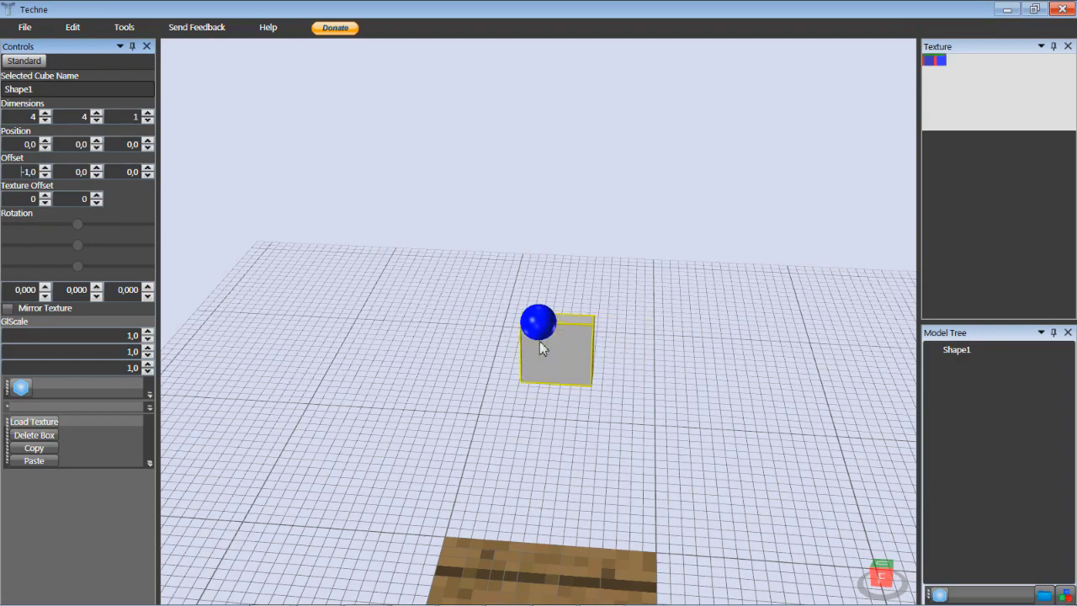
{"action": "key", "text": "Down"}
Set the cube's Y offset to -2 so it is centred vertically on its rotation point
{"action": "left_click", "coordinate": [96, 175]}
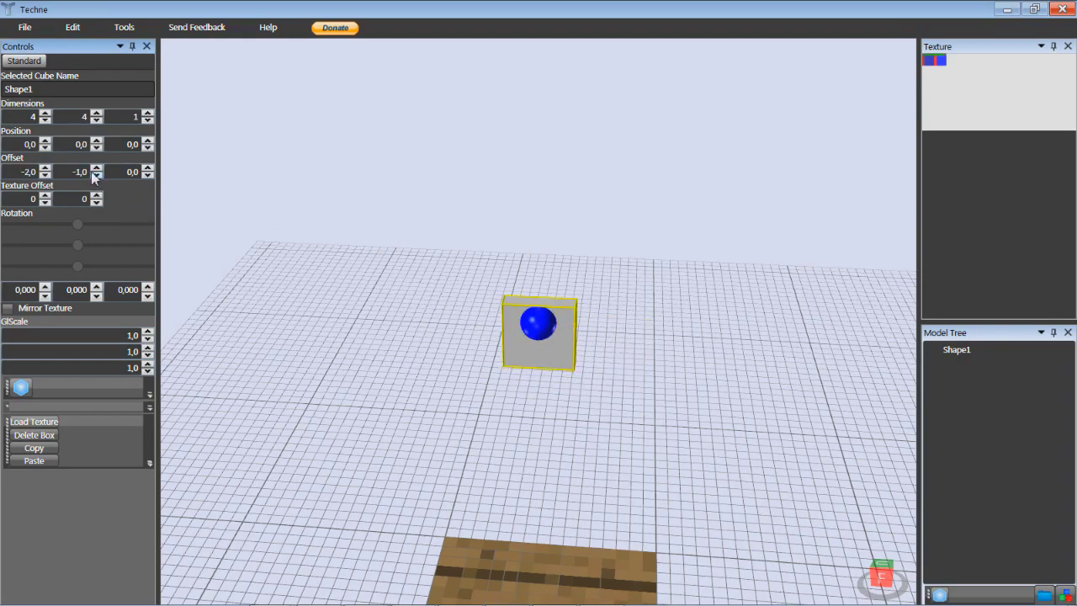
{"action": "key", "text": "Up"}
{"action": "key", "text": "Down"}
{"action": "key", "text": "Down"}
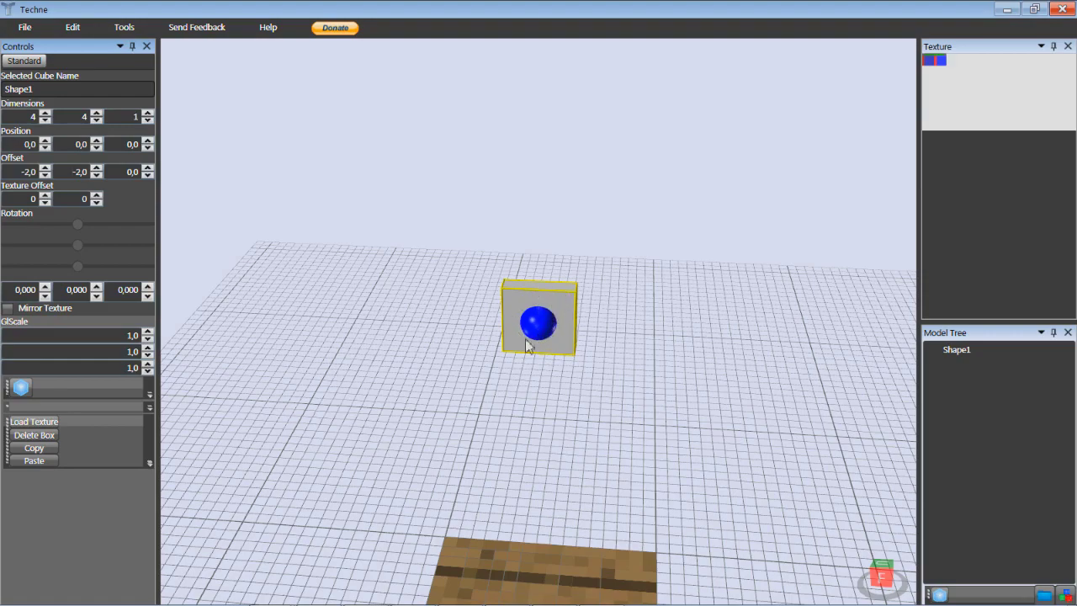
{"action": "key", "text": "Down"}
{"action": "key", "text": "Up"}
Delete the cube and start a new model with a 64 by 32 texture, bringing up the ModelBiped figure
{"action": "key", "text": "Delete"}
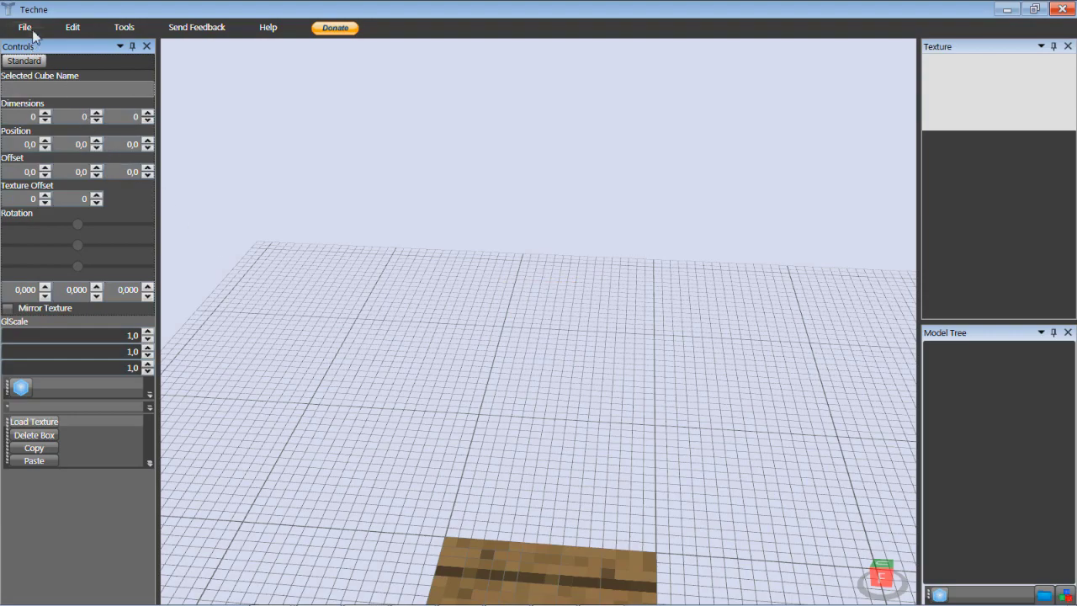
{"action": "key", "text": "ctrl+n"}
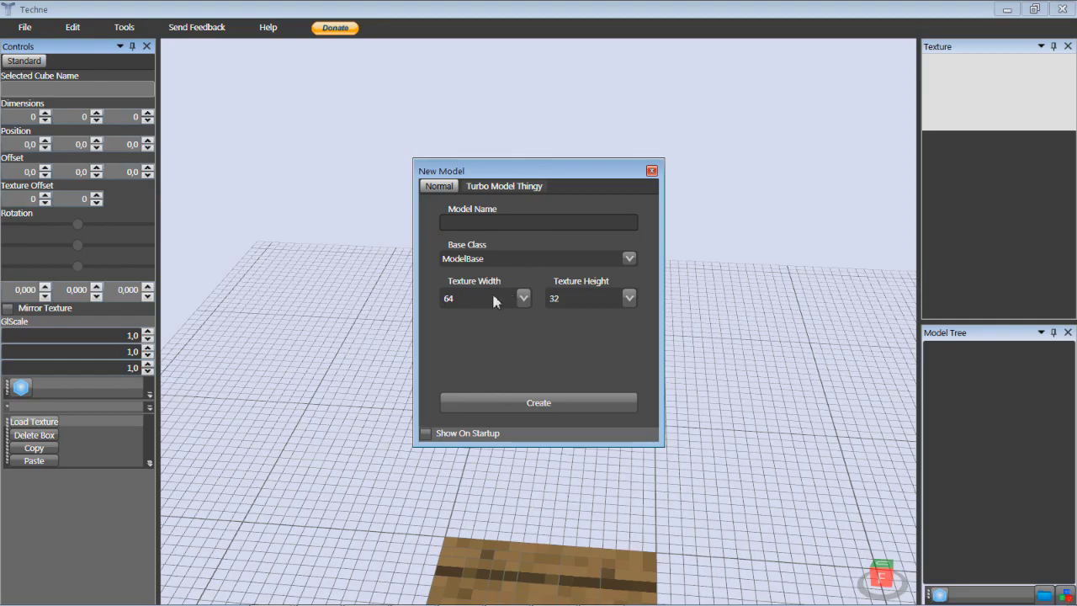
{"action": "left_click", "coordinate": [517, 406]}
{"action": "mouse_move", "coordinate": [560, 389]}
{"action": "left_mouse_down"}
{"action": "mouse_move", "coordinate": [621, 380]}
{"action": "mouse_move", "coordinate": [642, 357]}
{"action": "mouse_move", "coordinate": [592, 274]}
{"action": "mouse_move", "coordinate": [551, 342]}
{"action": "mouse_move", "coordinate": [550, 375]}
{"action": "mouse_move", "coordinate": [505, 373]}
{"action": "mouse_move", "coordinate": [494, 412]}
{"action": "mouse_move", "coordinate": [567, 399]}
{"action": "mouse_move", "coordinate": [661, 351]}
{"action": "mouse_move", "coordinate": [740, 337]}
{"action": "mouse_move", "coordinate": [755, 345]}
{"action": "mouse_move", "coordinate": [656, 362]}
{"action": "mouse_move", "coordinate": [798, 406]}
{"action": "left_mouse_up"}
{"action": "scroll", "coordinate": [539, 375], "scroll_direction": "down", "scroll_amount": 1}
{"action": "mouse_move", "coordinate": [968, 352]}
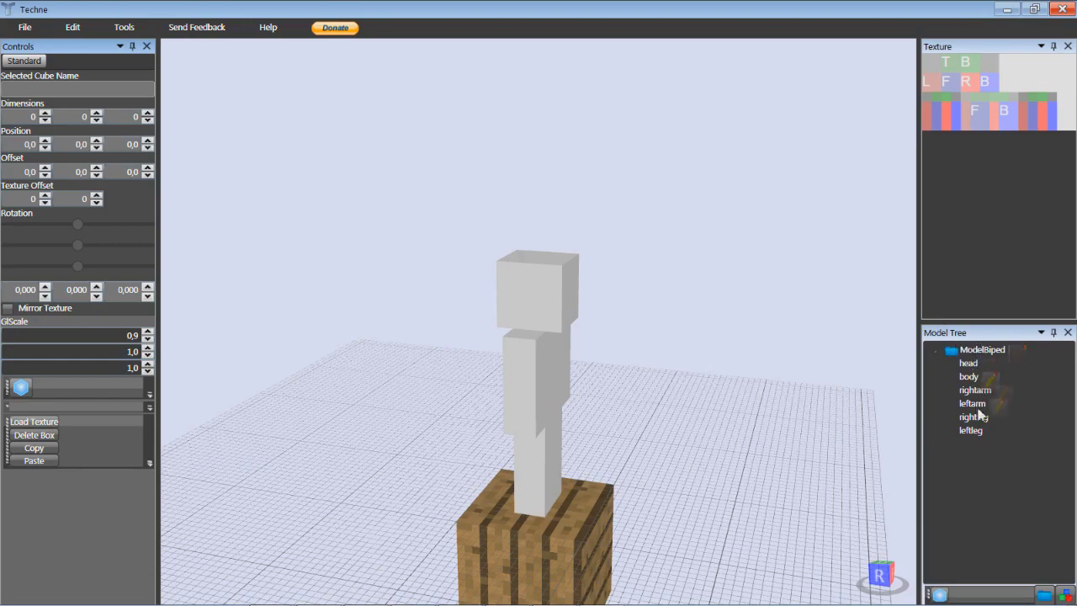
Select the biped's head and examine its rotation point and offsets from several angles, including from below
{"action": "left_click", "coordinate": [521, 393]}
{"action": "left_click", "coordinate": [530, 260]}
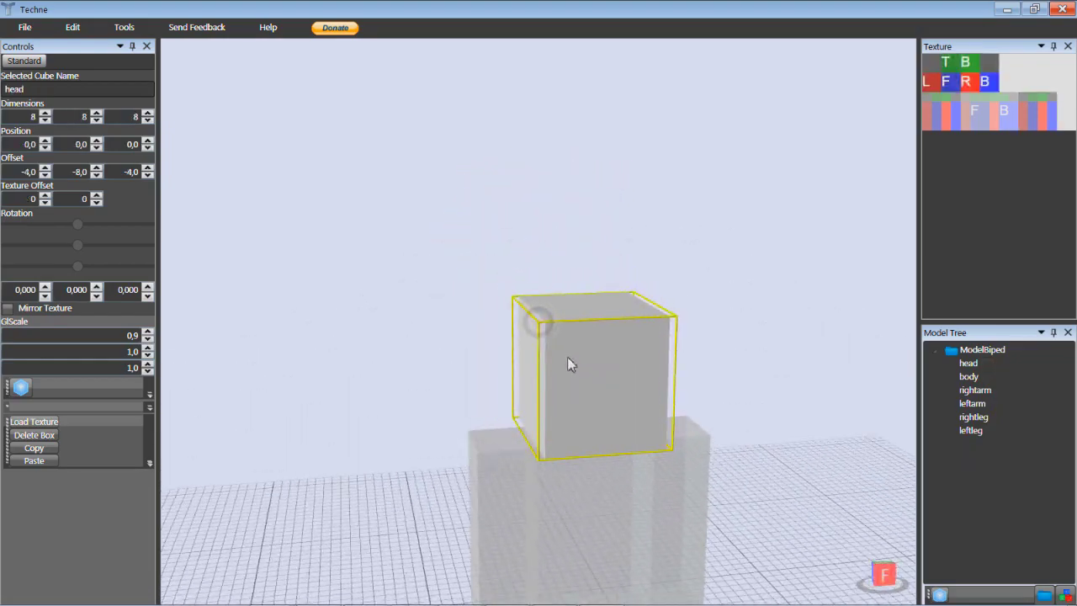
{"action": "left_click_drag", "start_coordinate": [623, 359], "coordinate": [656, 283]}
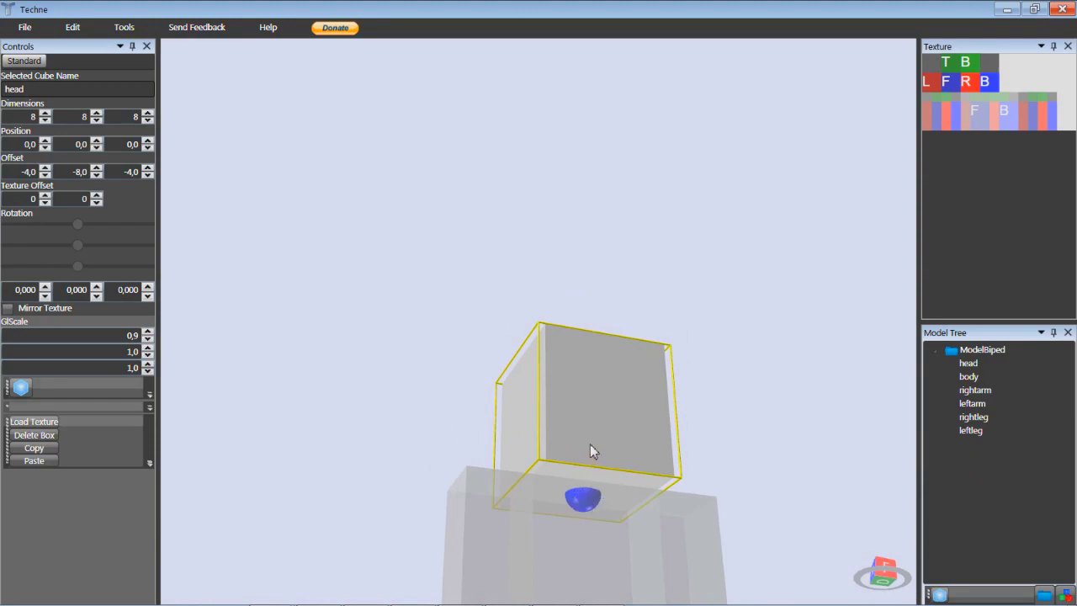
{"action": "left_click_drag", "start_coordinate": [613, 404], "coordinate": [580, 360]}
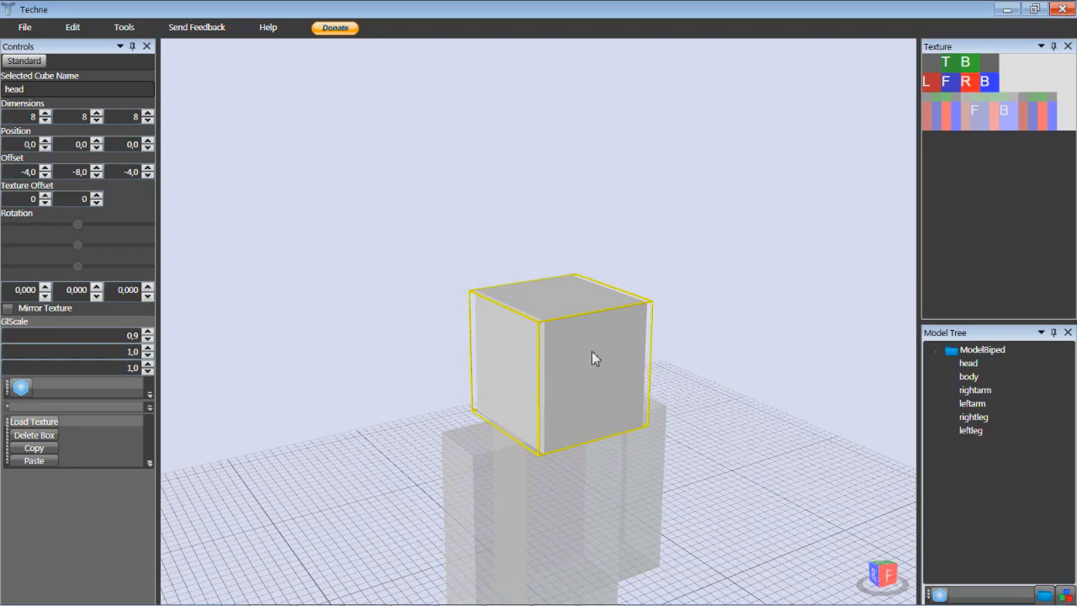
Select the biped's right arm and examine its rotation point, position and offsets from the front and side
{"action": "left_click", "coordinate": [498, 489]}
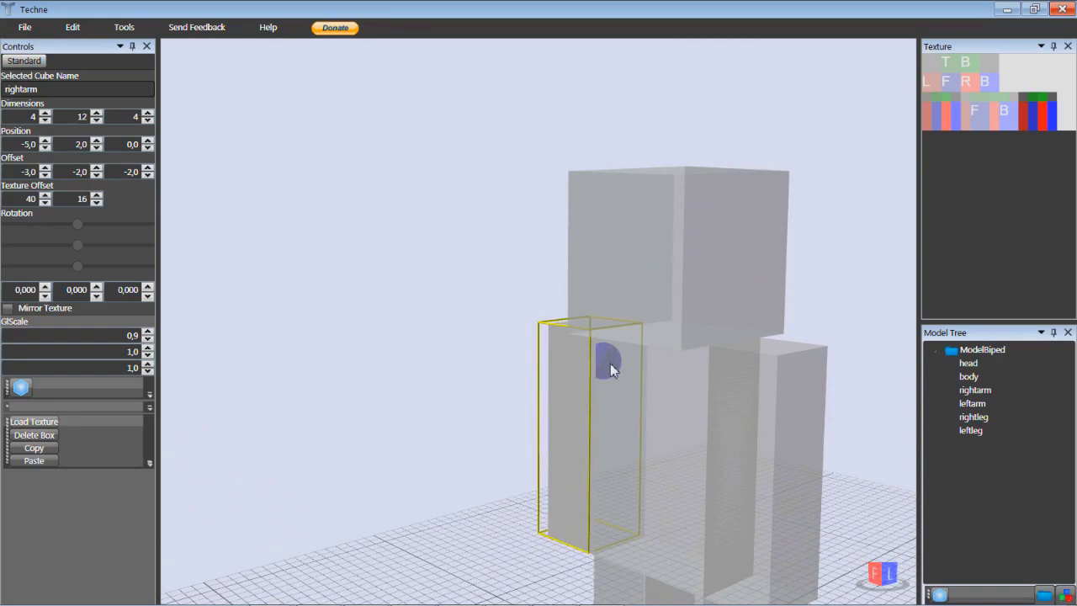
{"action": "left_click_drag", "start_coordinate": [479, 344], "coordinate": [594, 242]}
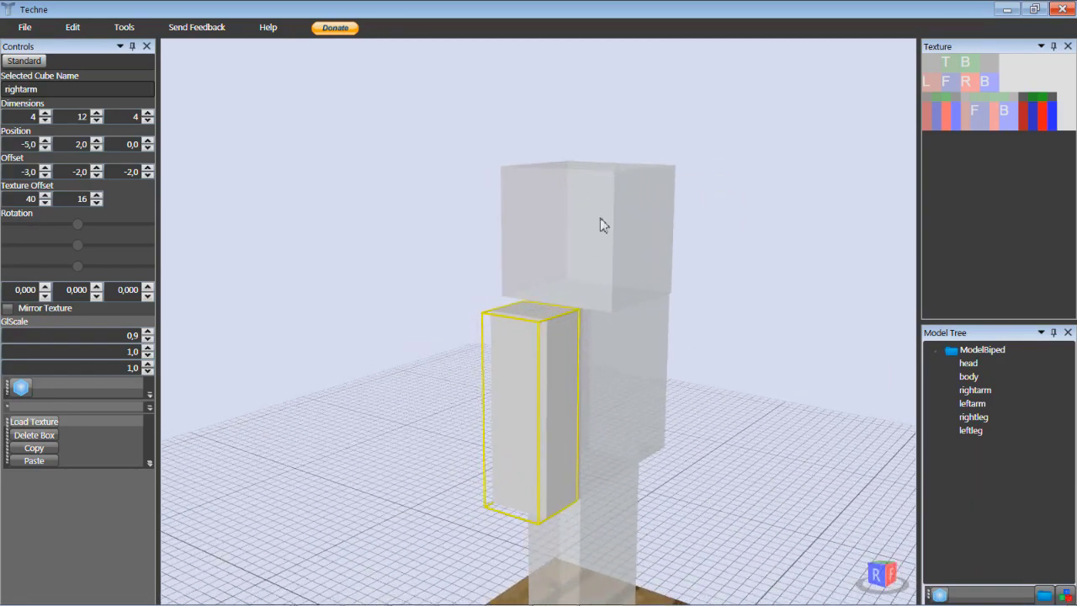
{"action": "scroll", "coordinate": [594, 320], "scroll_direction": "down", "scroll_amount": 3}
{"action": "left_click_drag", "start_coordinate": [567, 378], "coordinate": [617, 356]}
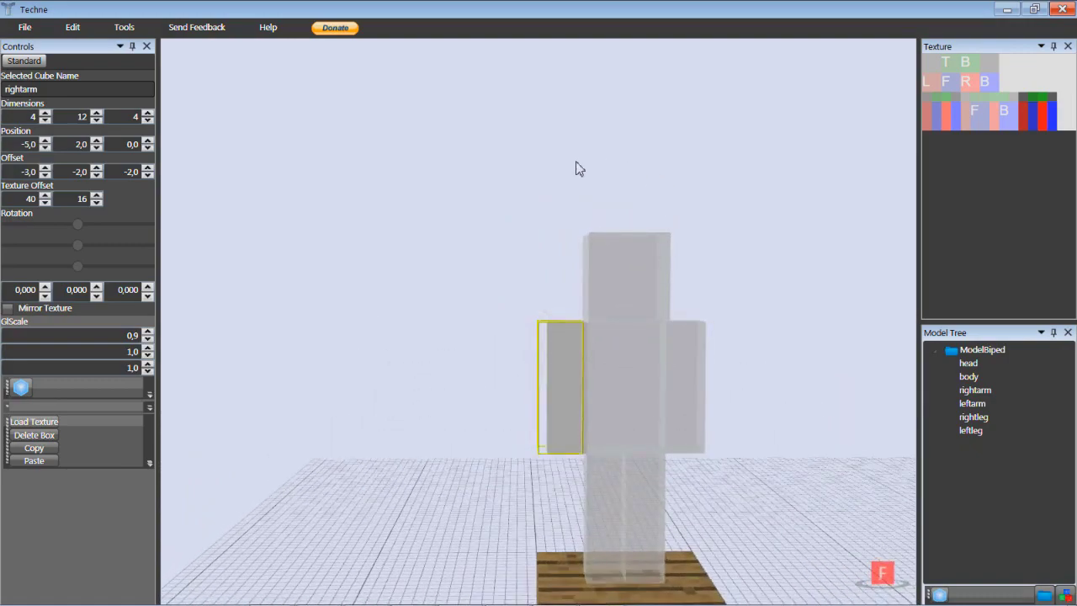
{"action": "left_click_drag", "start_coordinate": [690, 306], "coordinate": [763, 313]}
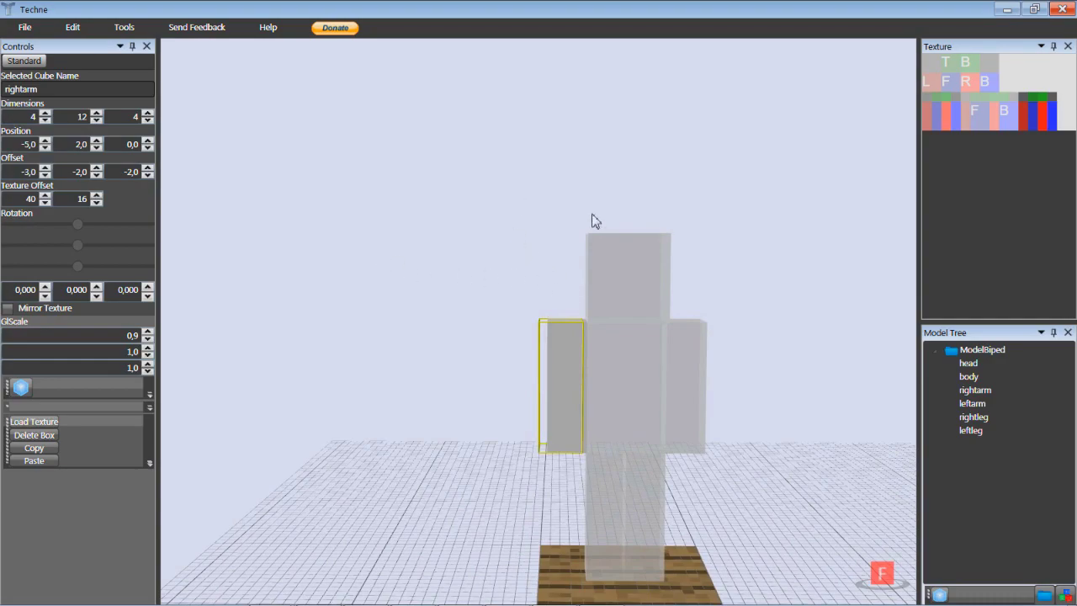
{"action": "left_click_drag", "start_coordinate": [589, 224], "coordinate": [671, 204]}
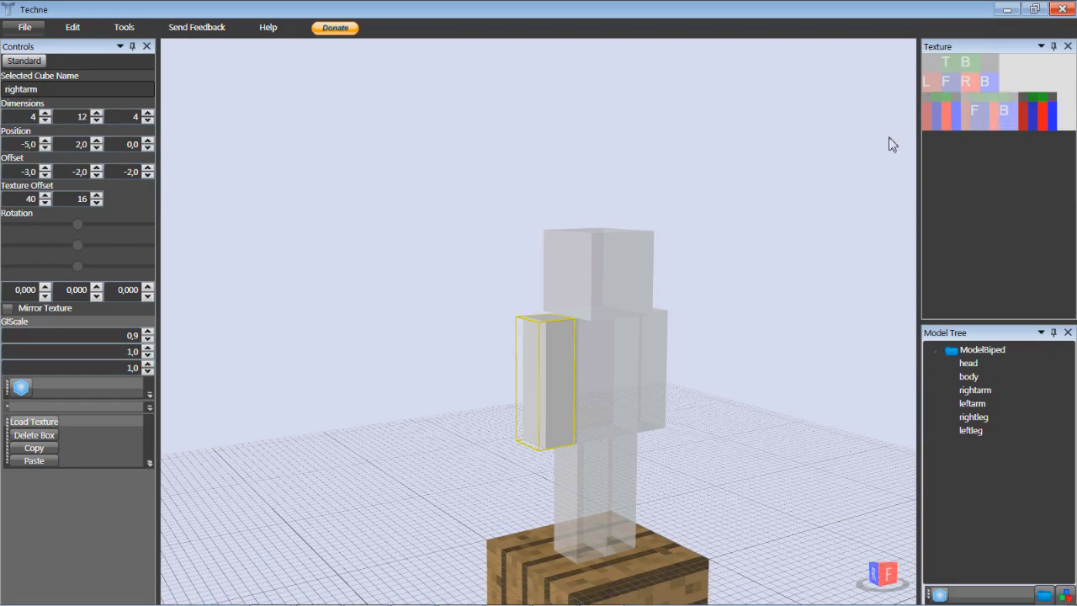
{"action": "left_click_drag", "start_coordinate": [715, 258], "coordinate": [615, 289]}
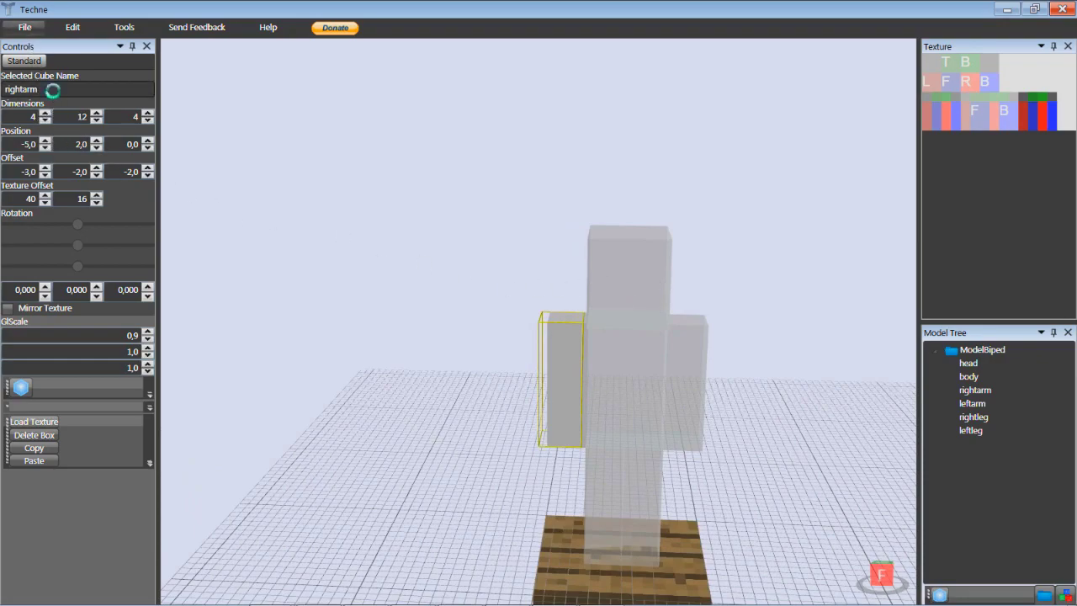
Open the ModelKoala model and compare the rotation points of its right leg and right arm
{"action": "double_click", "coordinate": [211, 193]}
{"action": "left_click_drag", "start_coordinate": [541, 296], "coordinate": [523, 504]}
{"action": "left_click", "coordinate": [492, 526]}
{"action": "scroll", "coordinate": [536, 492], "scroll_direction": "up", "scroll_amount": 5}
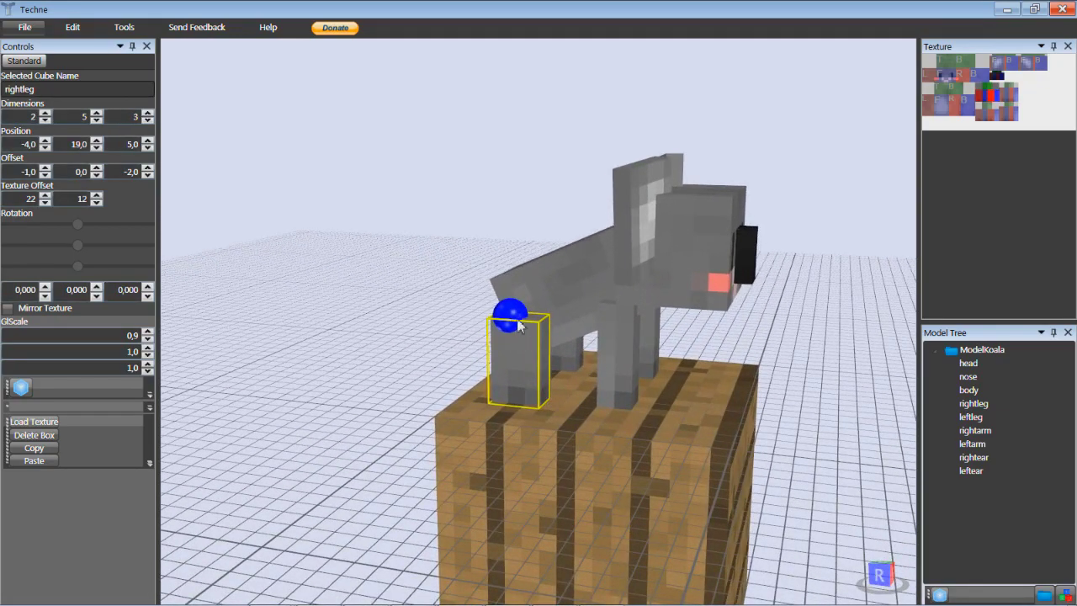
{"action": "left_click_drag", "start_coordinate": [606, 322], "coordinate": [543, 343]}
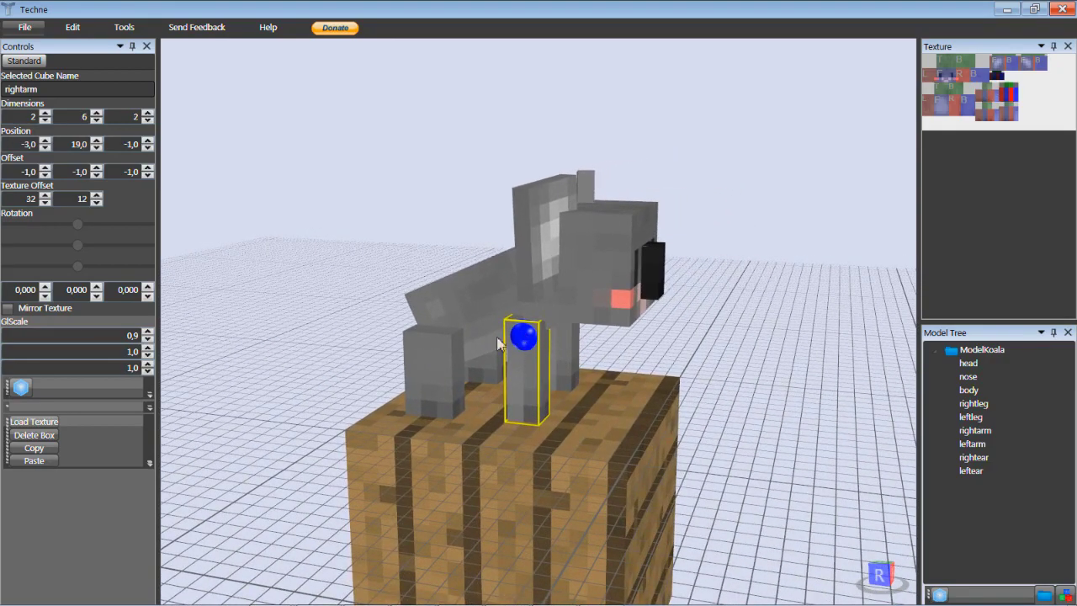
{"action": "left_click_drag", "start_coordinate": [426, 334], "coordinate": [505, 327]}
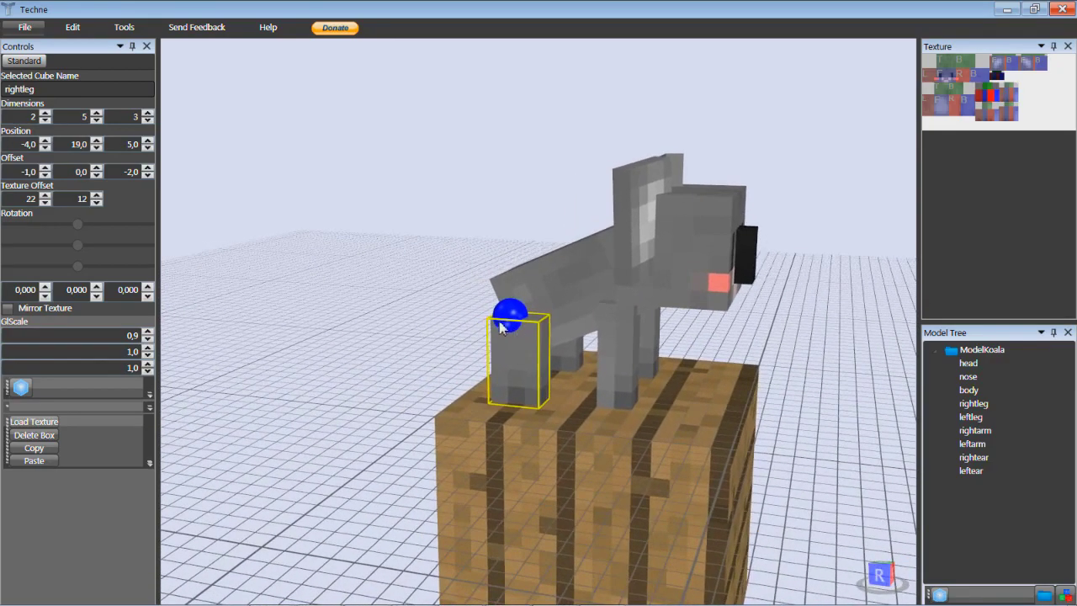
Select the koala's body and set its Y position to 21
{"action": "left_click_drag", "start_coordinate": [672, 373], "coordinate": [611, 312]}
{"action": "left_click_drag", "start_coordinate": [453, 444], "coordinate": [202, 278]}
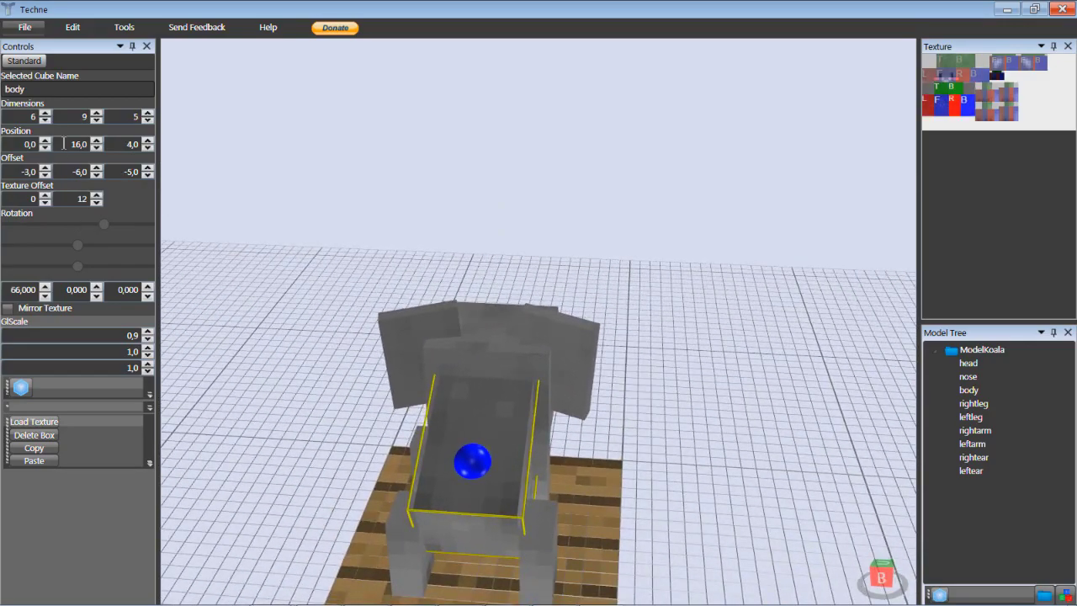
{"action": "left_click", "coordinate": [73, 144]}
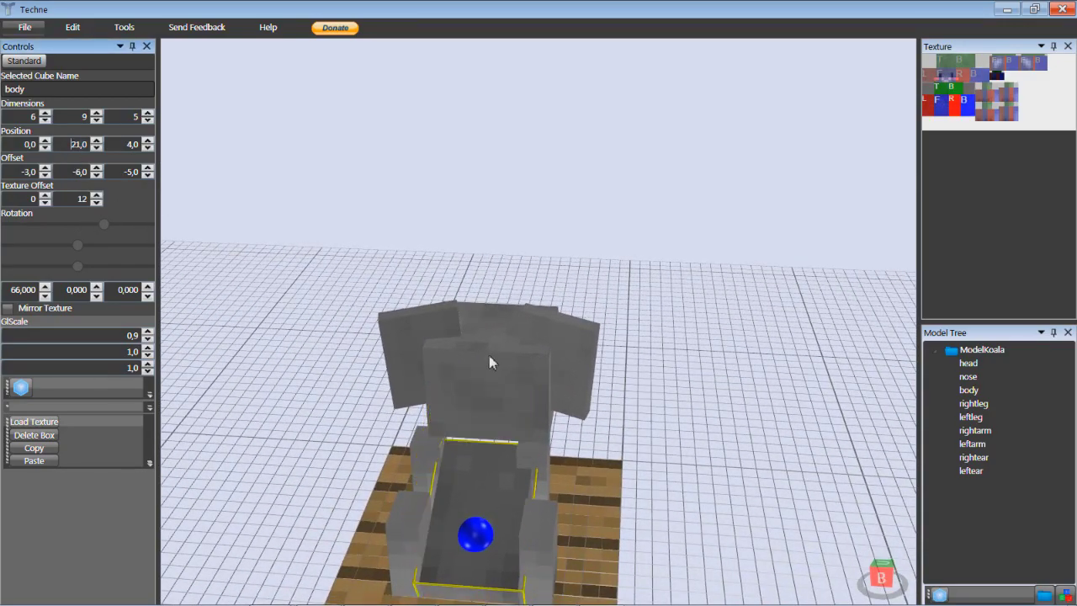
Examine the positions and rotation points of the koala's head, left ear and right ear from behind
{"action": "left_click", "coordinate": [489, 355]}
{"action": "left_click", "coordinate": [551, 352]}
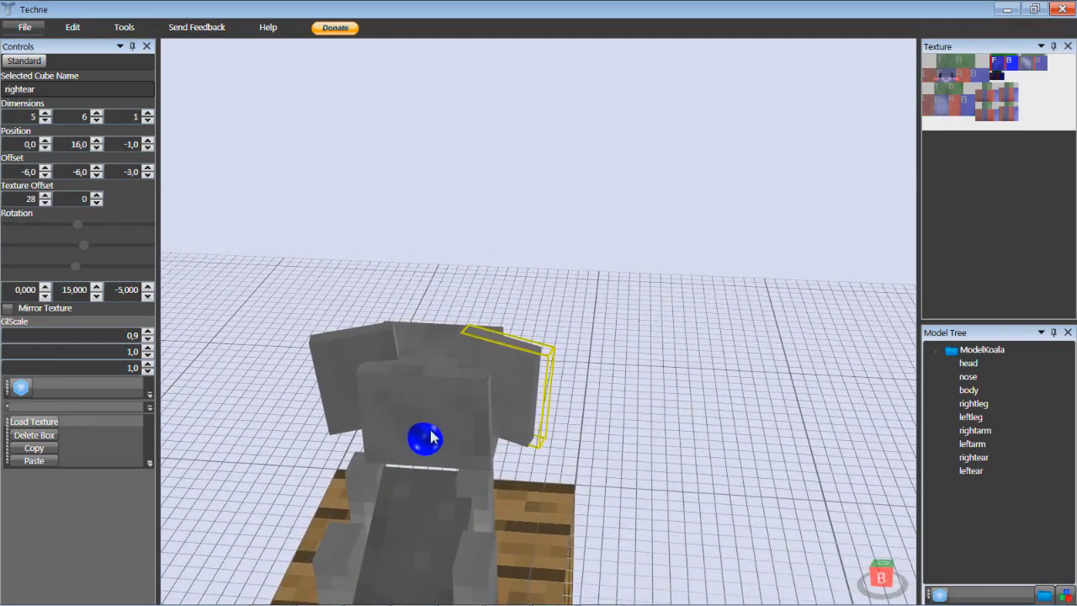
{"action": "left_click", "coordinate": [434, 385]}
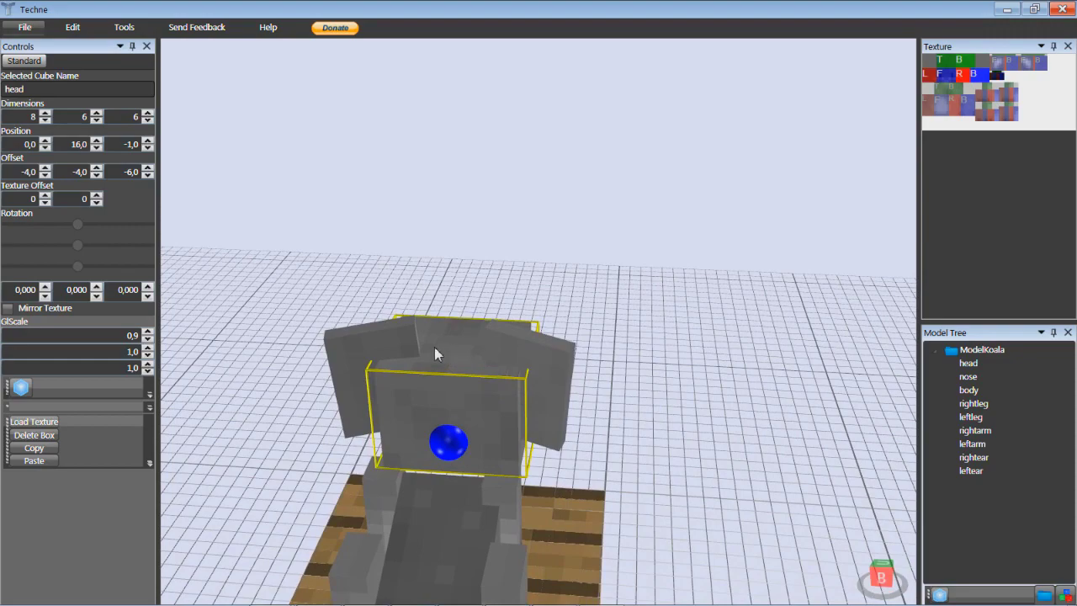
{"action": "left_click", "coordinate": [509, 360]}
{"action": "left_click", "coordinate": [410, 391]}
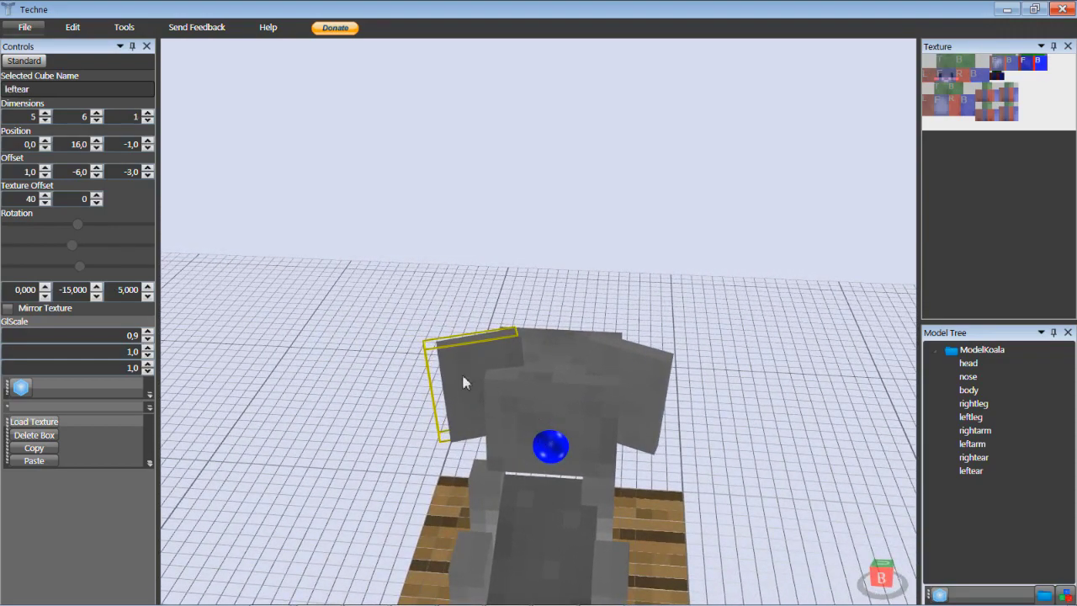
{"action": "left_click", "coordinate": [648, 385]}
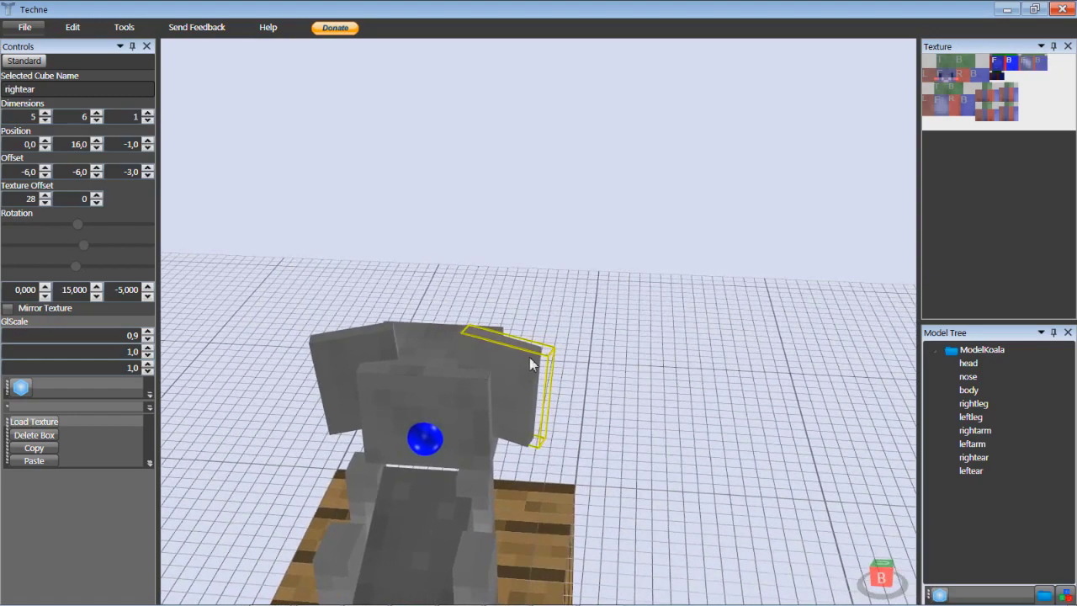
{"action": "left_click", "coordinate": [436, 383]}
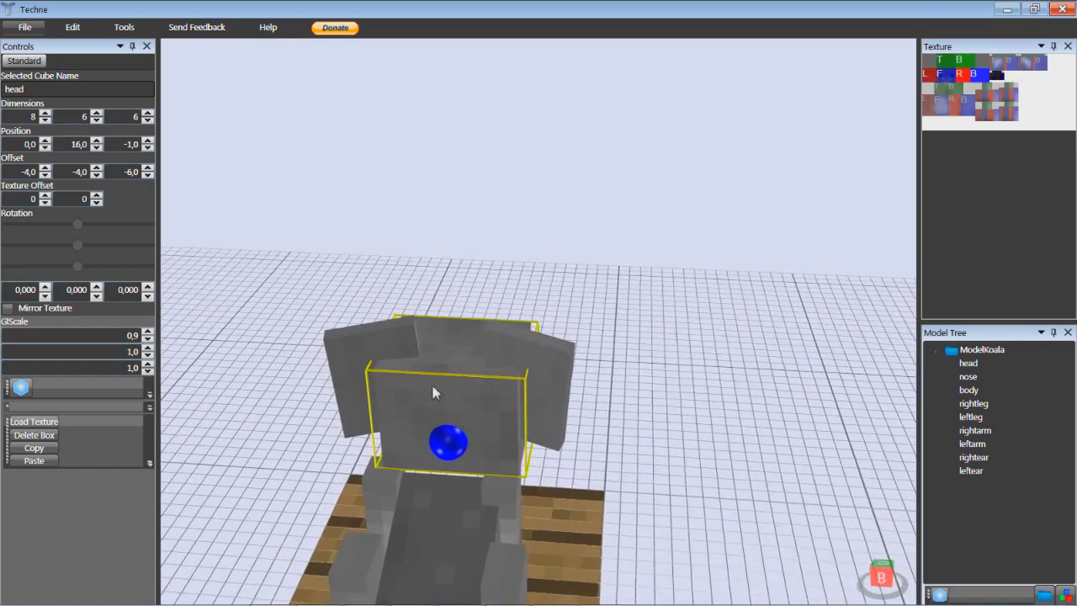
{"action": "left_click_drag", "start_coordinate": [520, 425], "coordinate": [396, 267]}
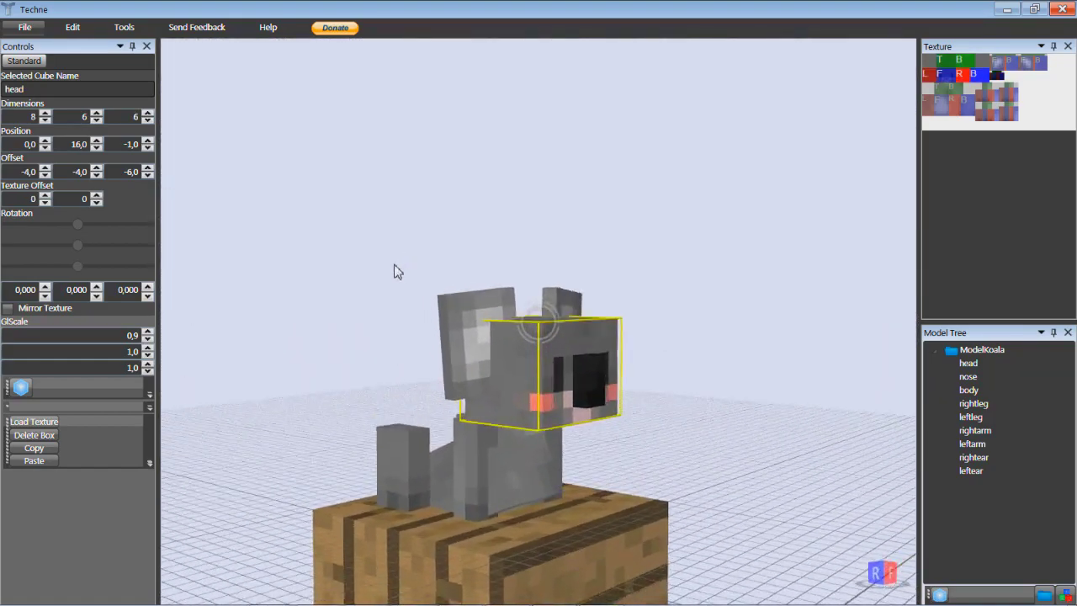
Examine the koala's nose and compare its position and rotation point with those of the head
{"action": "left_click", "coordinate": [567, 370]}
{"action": "left_click_drag", "start_coordinate": [305, 332], "coordinate": [459, 379]}
{"action": "left_click_drag", "start_coordinate": [597, 408], "coordinate": [499, 364]}
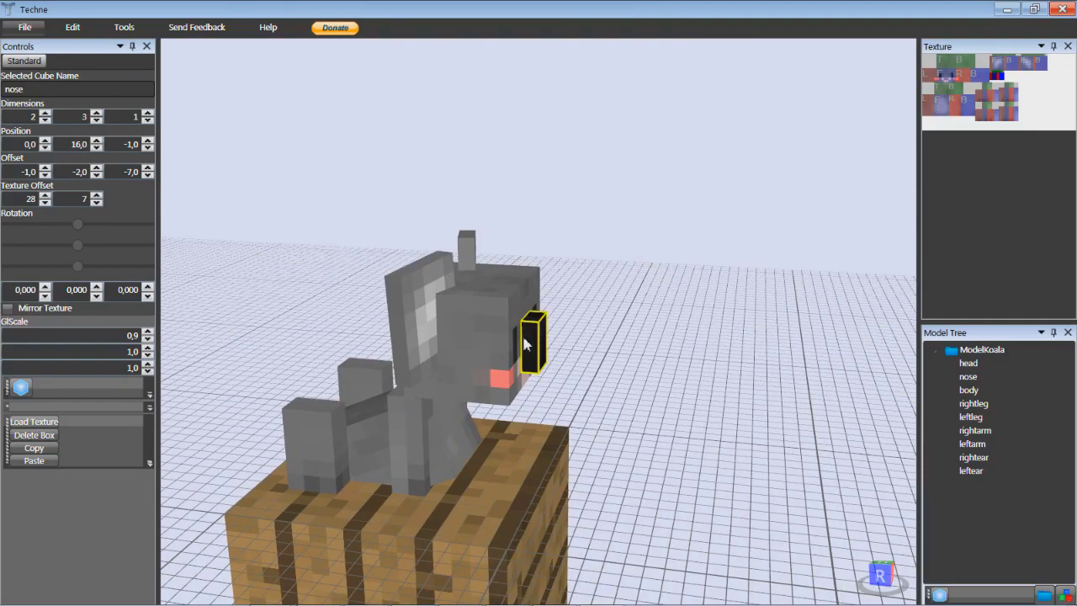
{"action": "left_click", "coordinate": [473, 253]}
{"action": "left_click", "coordinate": [511, 371]}
{"action": "left_click", "coordinate": [584, 356]}
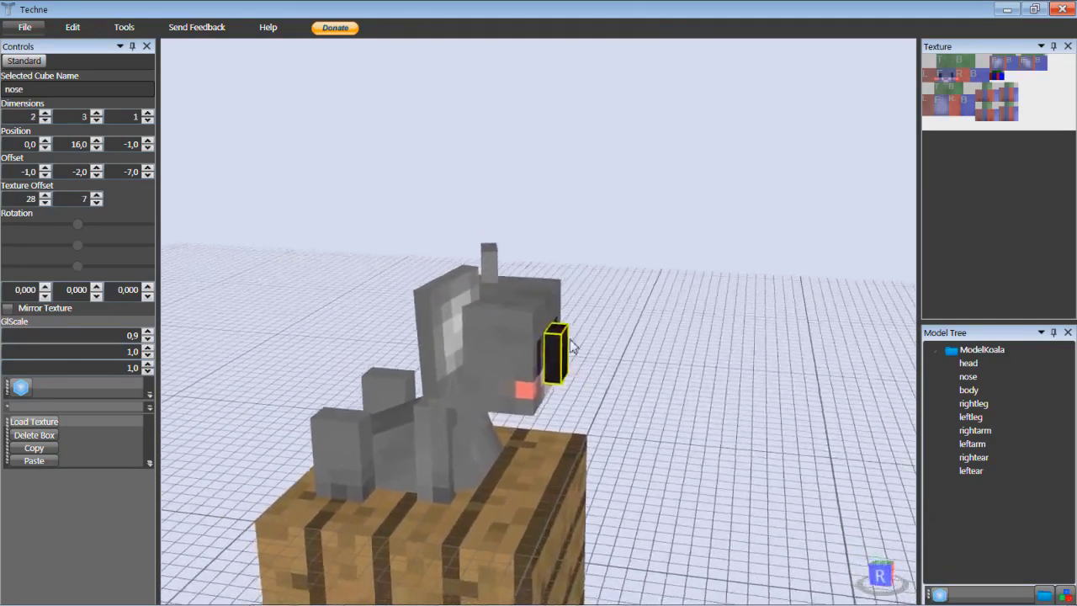
{"action": "left_click_drag", "start_coordinate": [490, 420], "coordinate": [426, 355]}
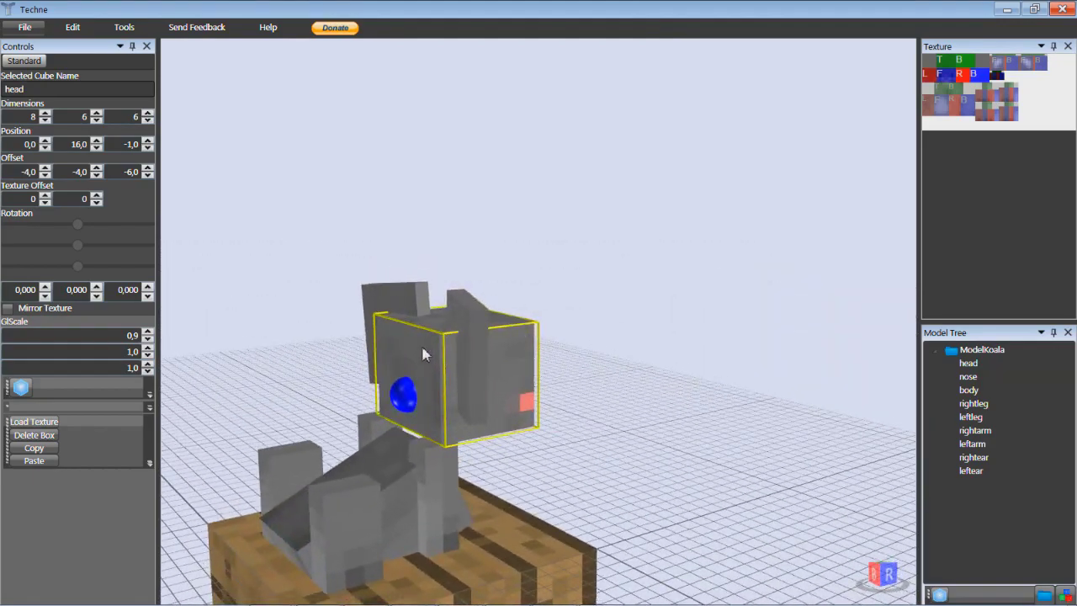
Select the koala's body, set its Y position to 17, and check the model from the side and front
{"action": "left_click_drag", "start_coordinate": [565, 370], "coordinate": [628, 391]}
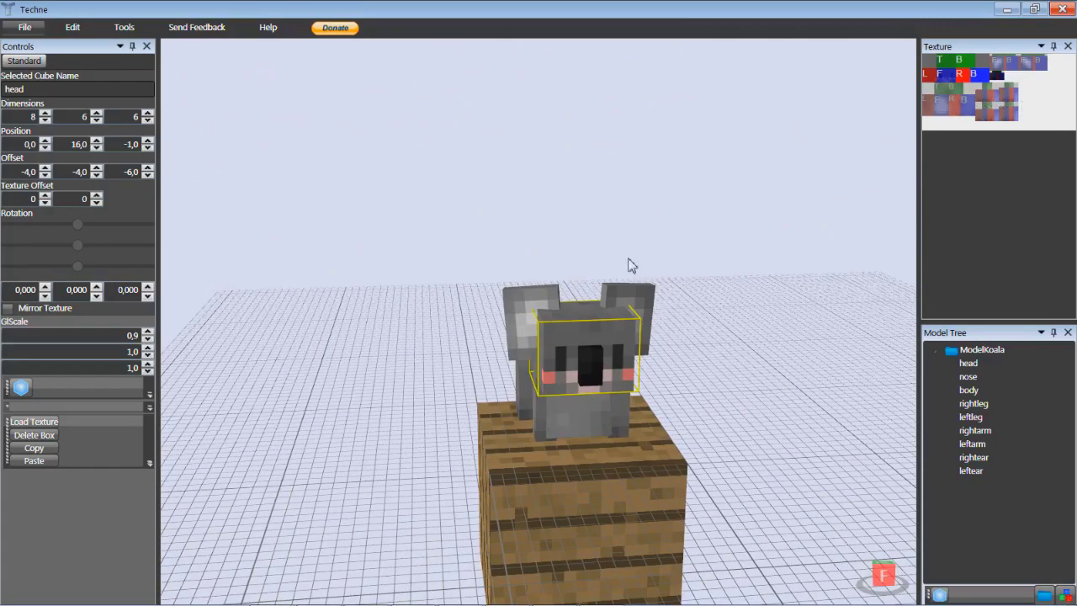
{"action": "left_click_drag", "start_coordinate": [555, 367], "coordinate": [733, 387]}
{"action": "left_click", "coordinate": [570, 440]}
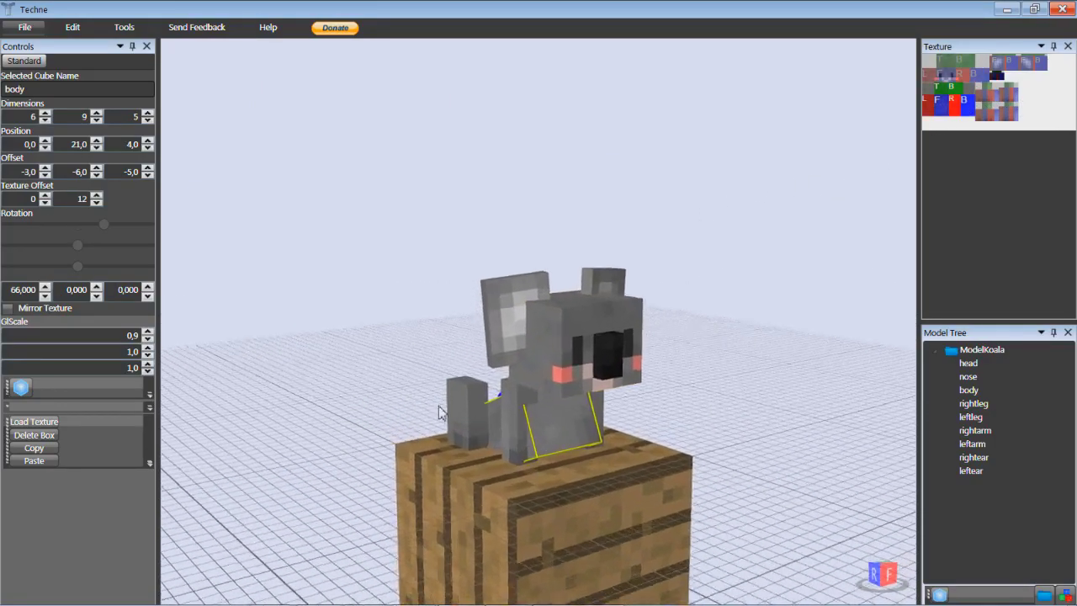
{"action": "left_click_drag", "start_coordinate": [165, 326], "coordinate": [240, 309]}
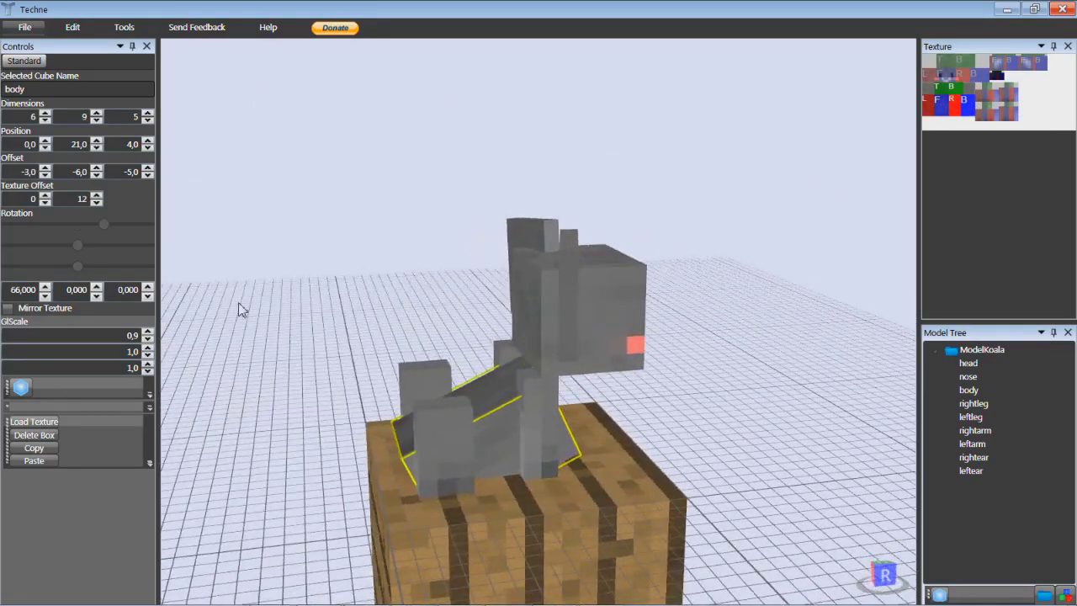
{"action": "left_click", "coordinate": [70, 147]}
{"action": "scroll", "coordinate": [69, 147], "scroll_direction": "up", "scroll_amount": 4}
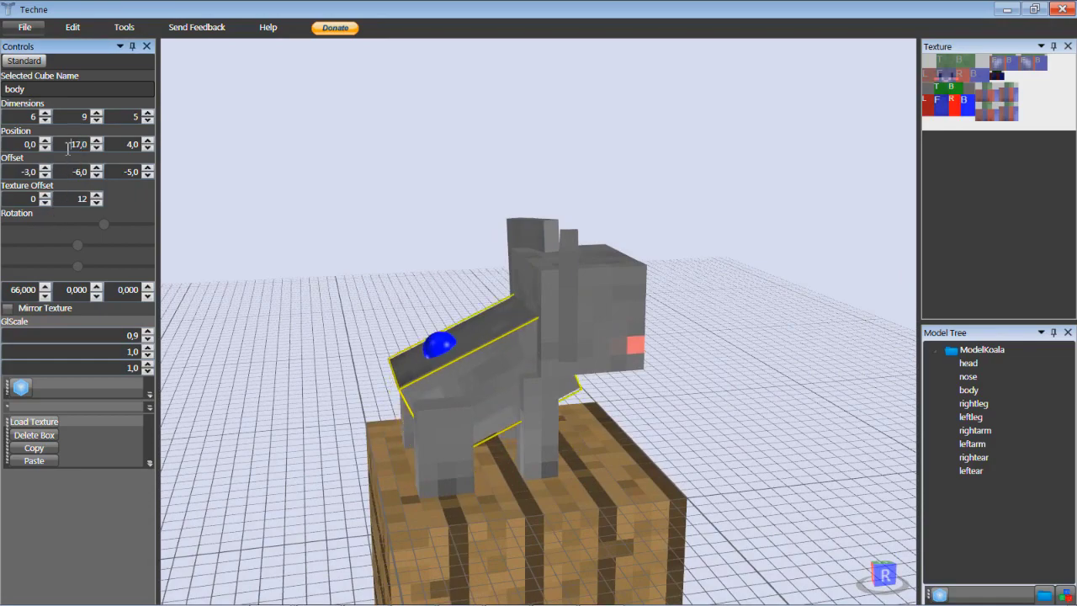
{"action": "left_click_drag", "start_coordinate": [614, 426], "coordinate": [534, 372]}
{"action": "left_click_drag", "start_coordinate": [371, 402], "coordinate": [543, 361]}
{"action": "left_click_drag", "start_coordinate": [665, 406], "coordinate": [639, 473]}
{"action": "scroll", "coordinate": [638, 473], "scroll_direction": "down", "scroll_amount": 4}
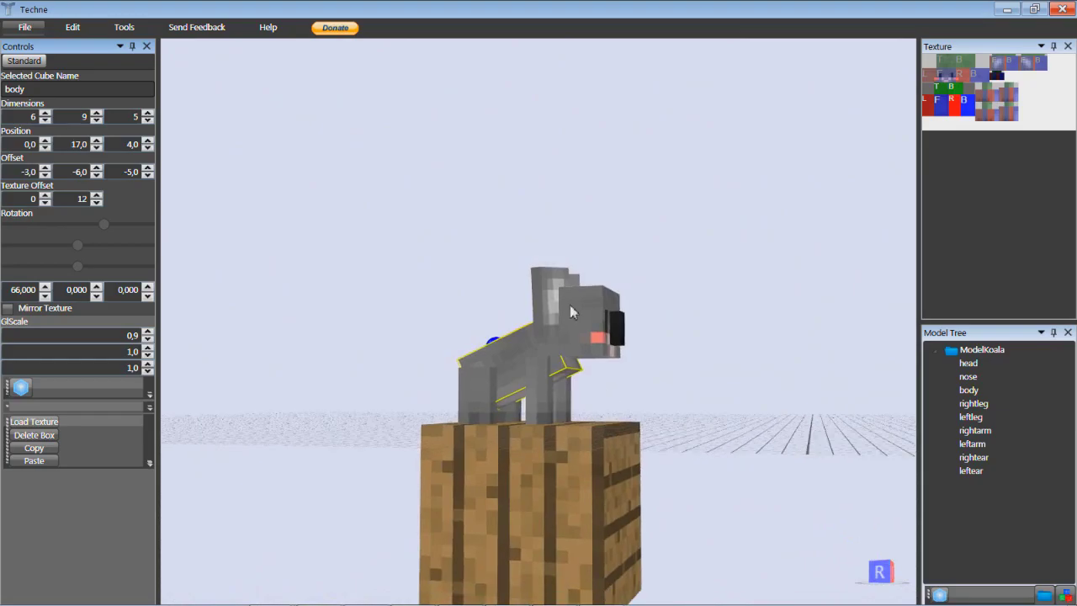
{"action": "left_click_drag", "start_coordinate": [664, 390], "coordinate": [558, 423]}
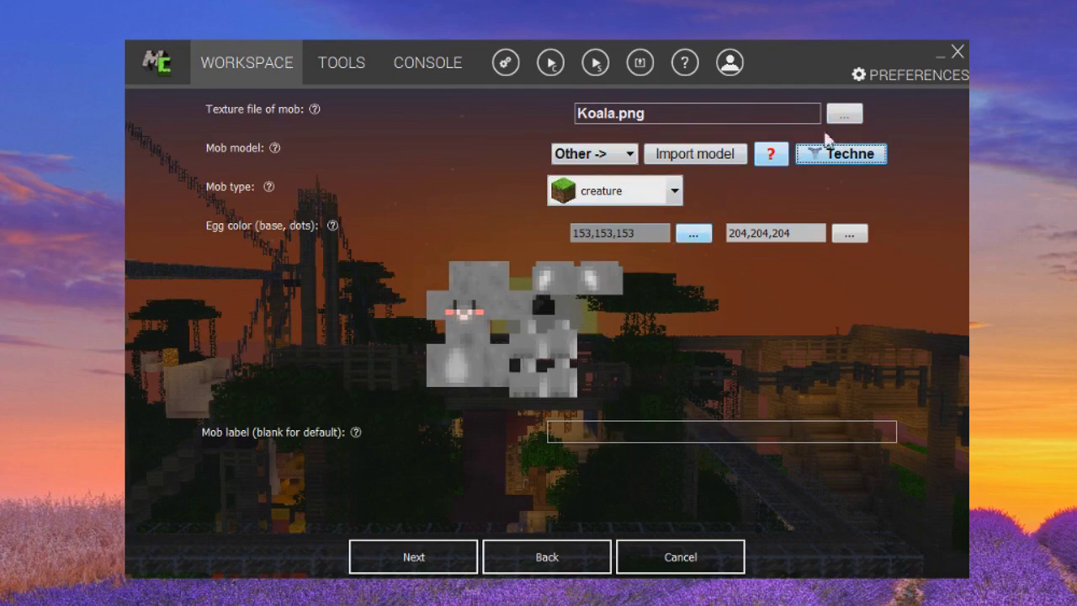
In MCreator, choose creature as the koala's mob type, check its egg colors, and continue to the mob's characteristics
{"action": "left_click", "coordinate": [653, 196]}
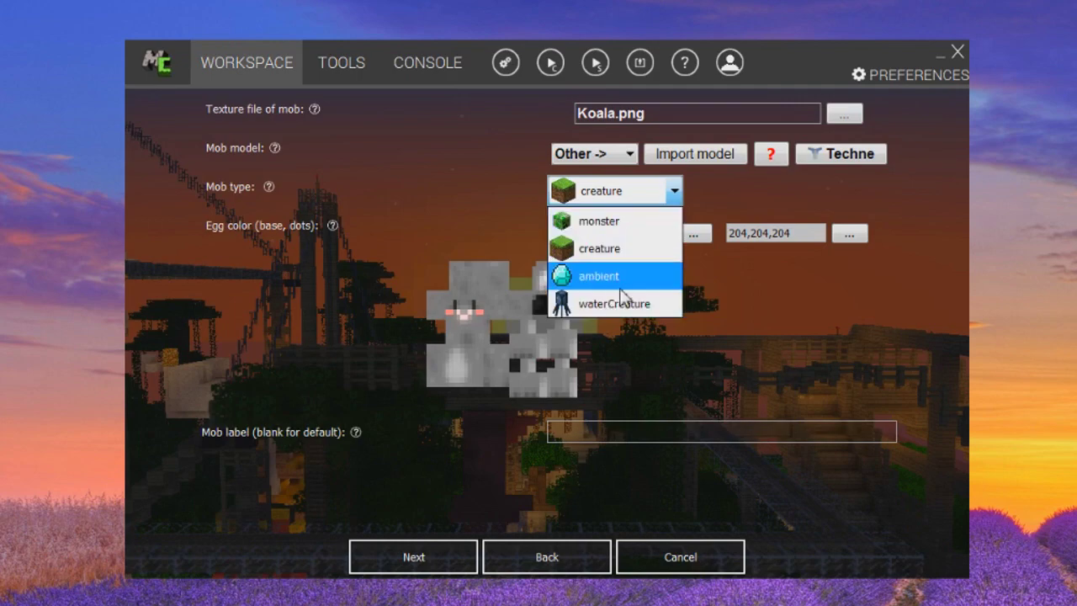
{"action": "left_click", "coordinate": [602, 244]}
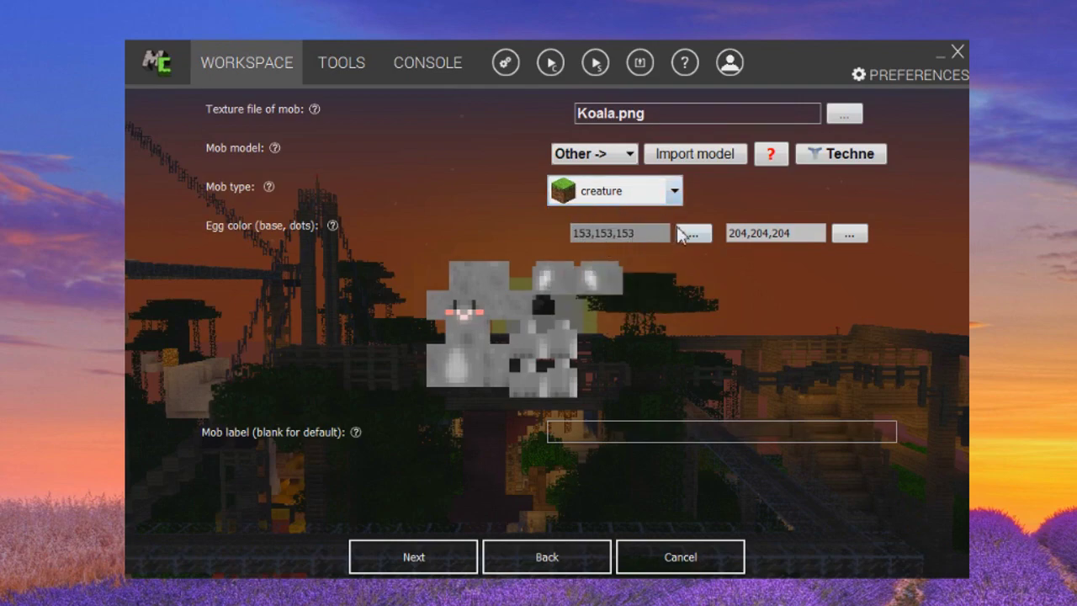
{"action": "left_click", "coordinate": [688, 234]}
{"action": "left_click", "coordinate": [796, 227]}
{"action": "left_click", "coordinate": [461, 562]}
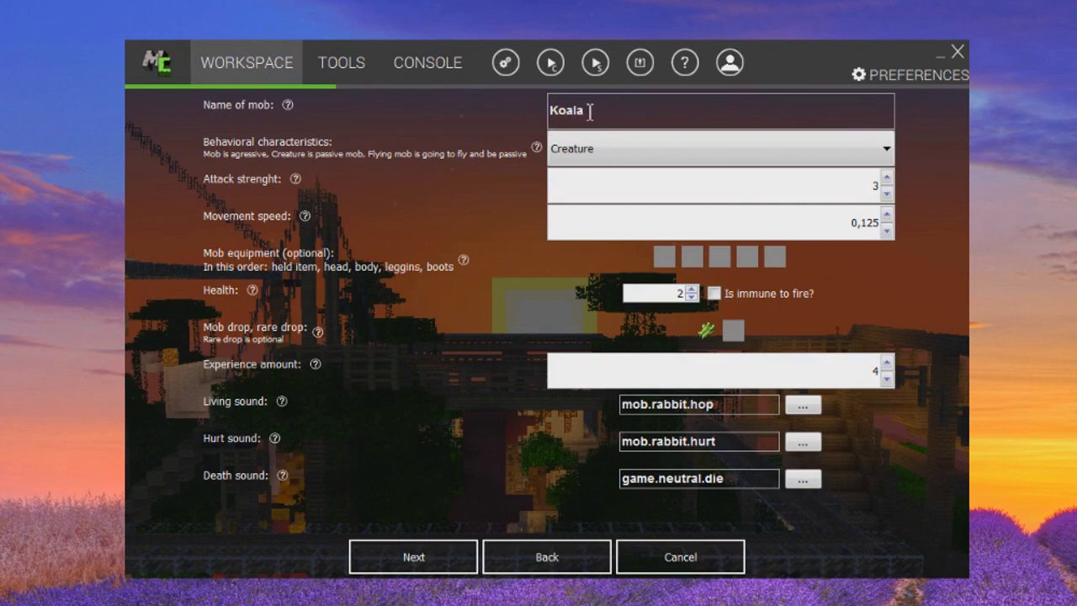
Choose Creature as the koala's behavioral characteristic and review its attack strength, movement speed and health
{"action": "left_click", "coordinate": [592, 149]}
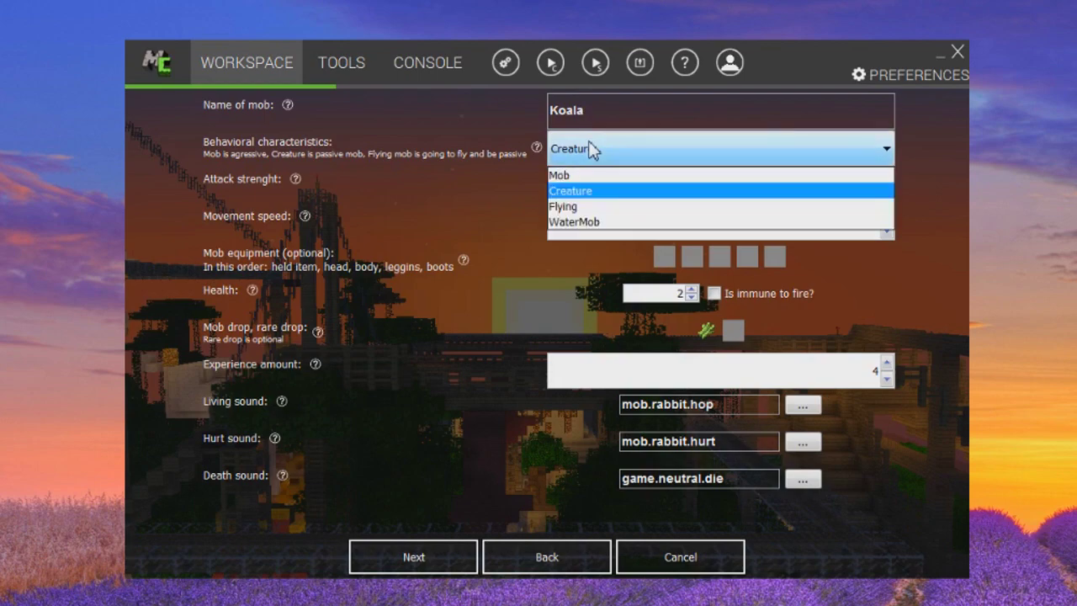
{"action": "left_click", "coordinate": [585, 191]}
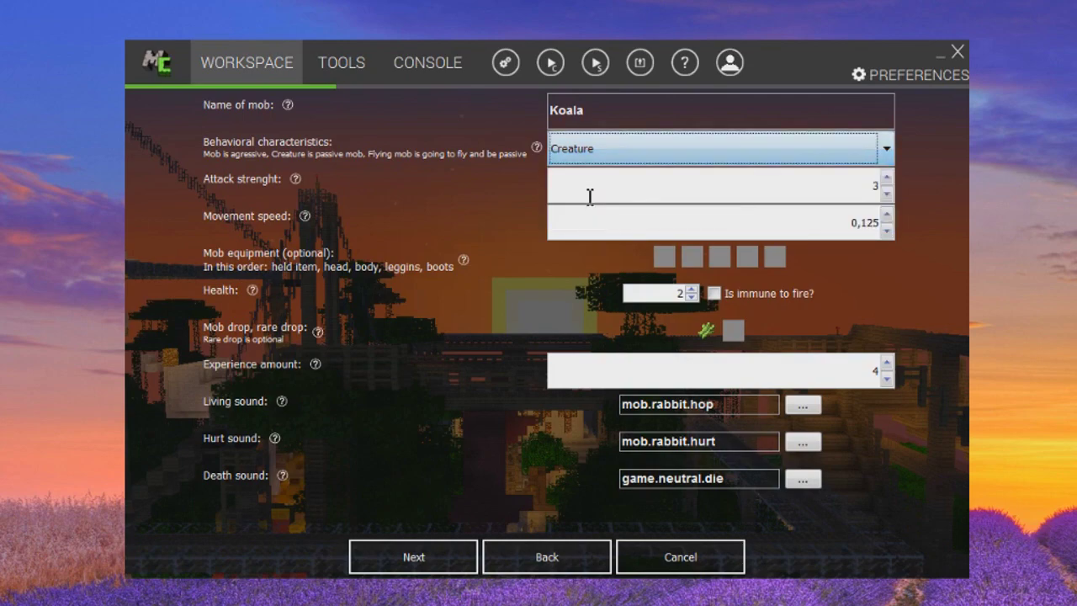
{"action": "double_click", "coordinate": [875, 185]}
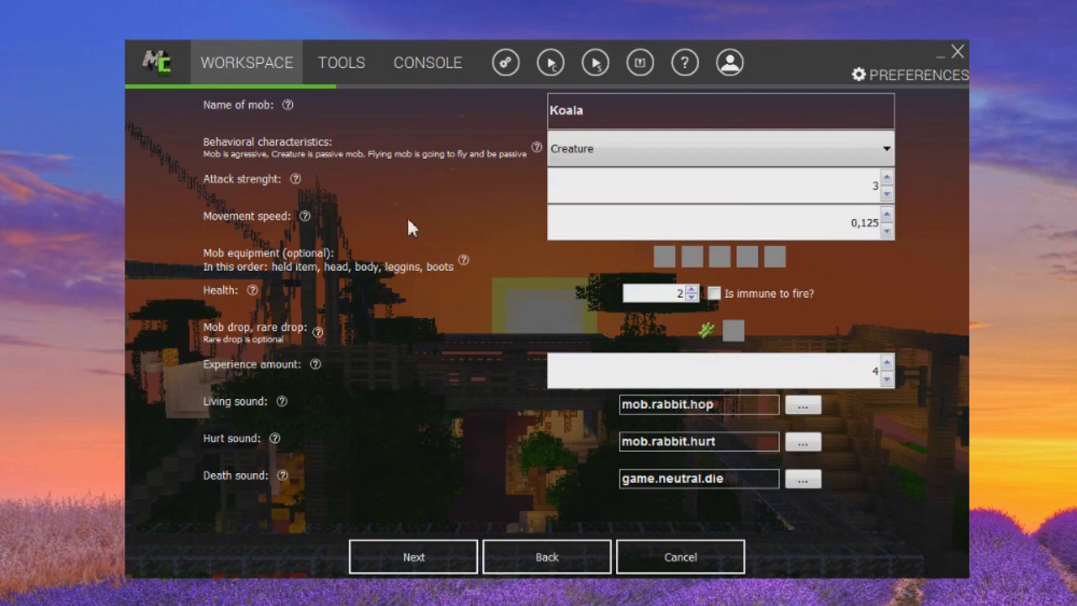
{"action": "double_click", "coordinate": [866, 220]}
{"action": "left_click", "coordinate": [864, 227]}
{"action": "left_click", "coordinate": [683, 291]}
Review the koala's living sound and browse the available sounds without choosing another one
{"action": "left_click_drag", "start_coordinate": [715, 404], "coordinate": [612, 408]}
{"action": "left_click", "coordinate": [719, 404]}
{"action": "left_click_drag", "start_coordinate": [718, 404], "coordinate": [628, 411]}
{"action": "left_click", "coordinate": [721, 404]}
{"action": "left_click", "coordinate": [796, 406]}
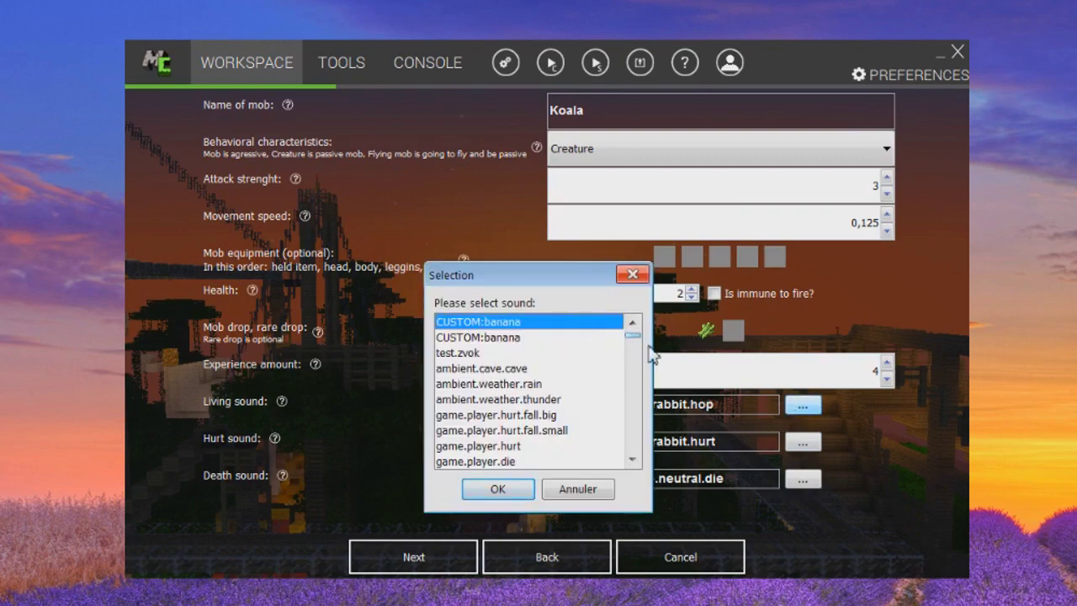
{"action": "scroll", "coordinate": [635, 378], "scroll_direction": "down", "scroll_amount": 15}
{"action": "scroll", "coordinate": [633, 446], "scroll_direction": "down", "scroll_amount": 5}
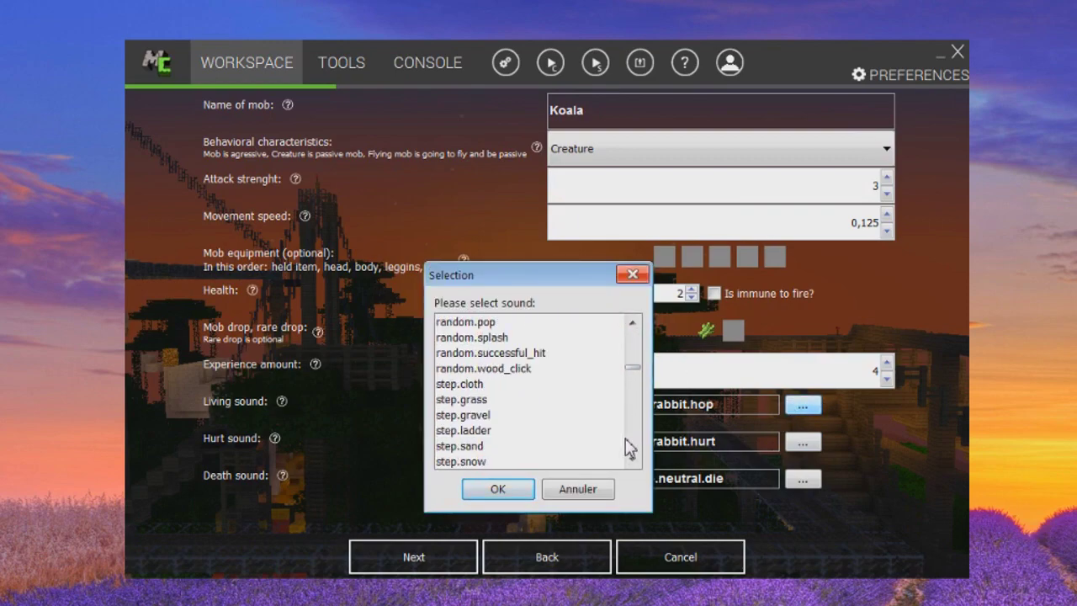
{"action": "left_click", "coordinate": [558, 490]}
Continue past the mob events without adding any, and look through the AI bases while keeping (none)
{"action": "left_click", "coordinate": [441, 549]}
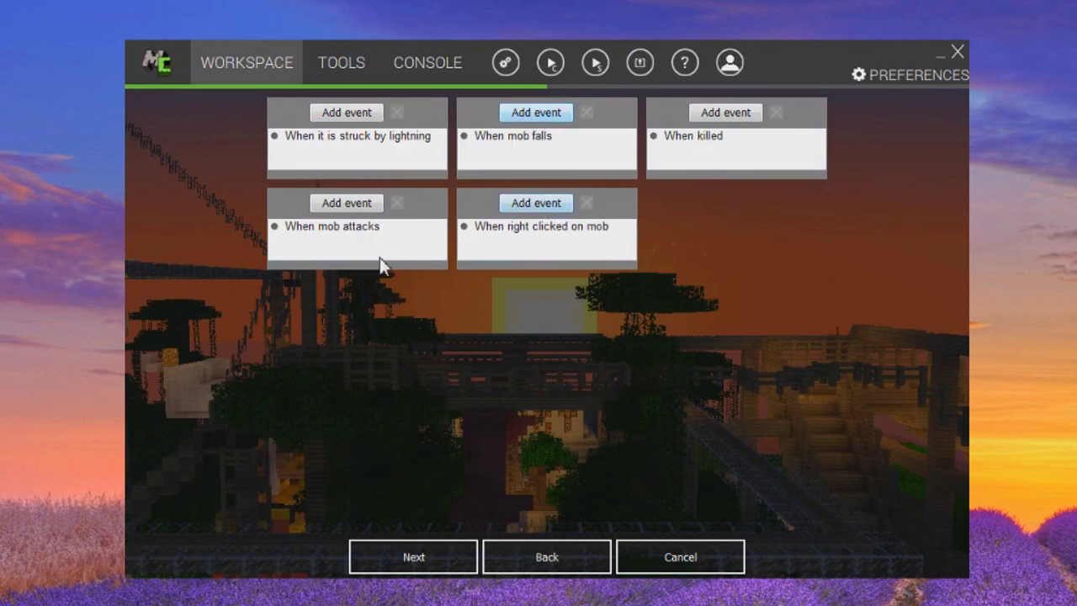
{"action": "left_click", "coordinate": [445, 558]}
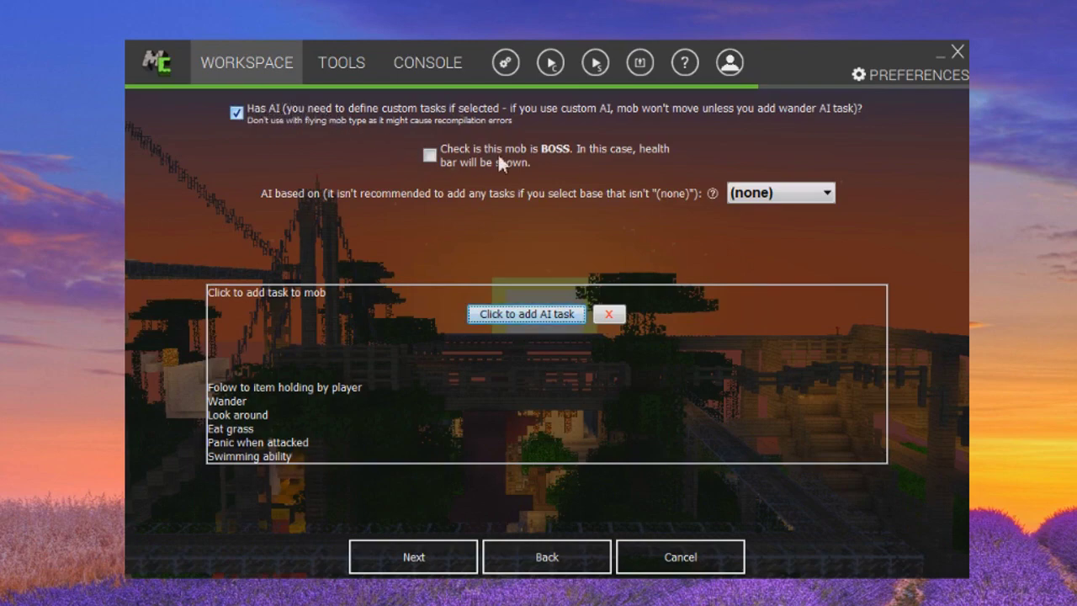
{"action": "left_click", "coordinate": [780, 196]}
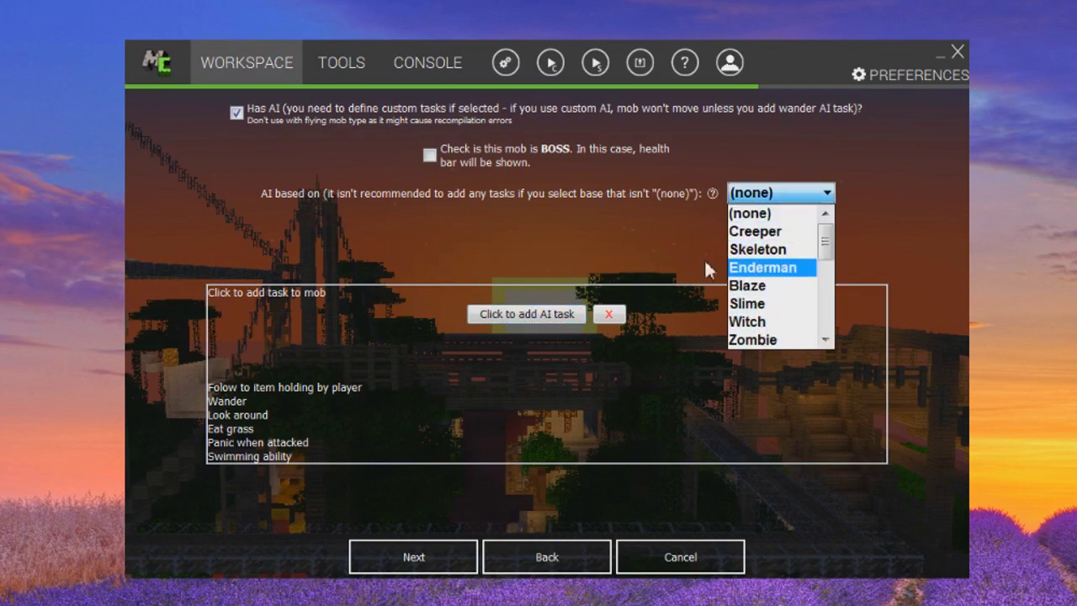
{"action": "left_click", "coordinate": [644, 217]}
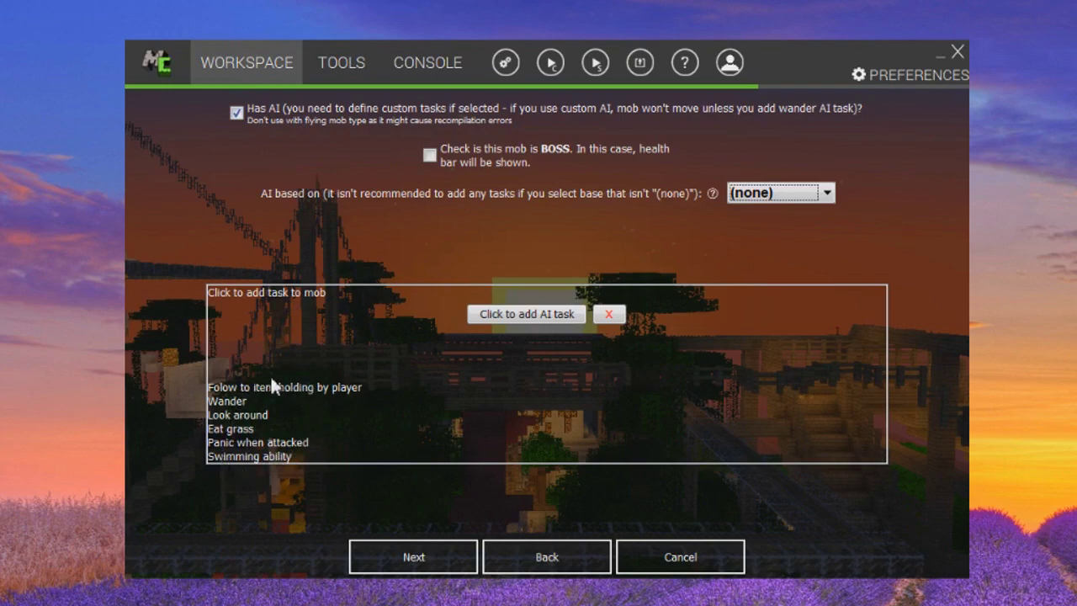
Open a new AI task and examine the parameters of Open doors, Look around, Wander, Eat grass and Folow to item holding by player
{"action": "left_click", "coordinate": [515, 318]}
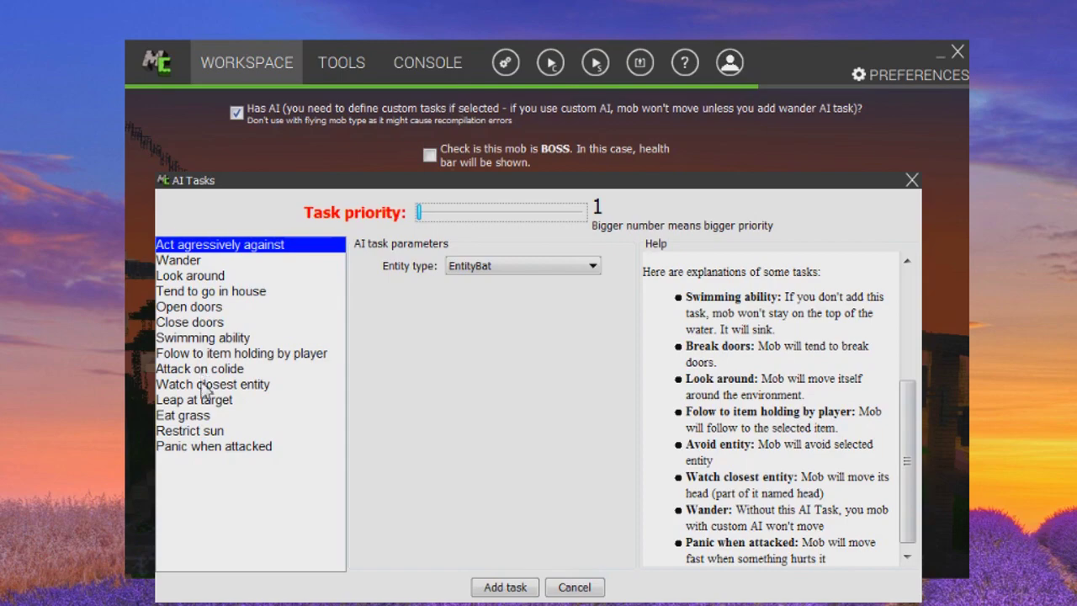
{"action": "left_click", "coordinate": [207, 338]}
{"action": "left_click", "coordinate": [215, 308]}
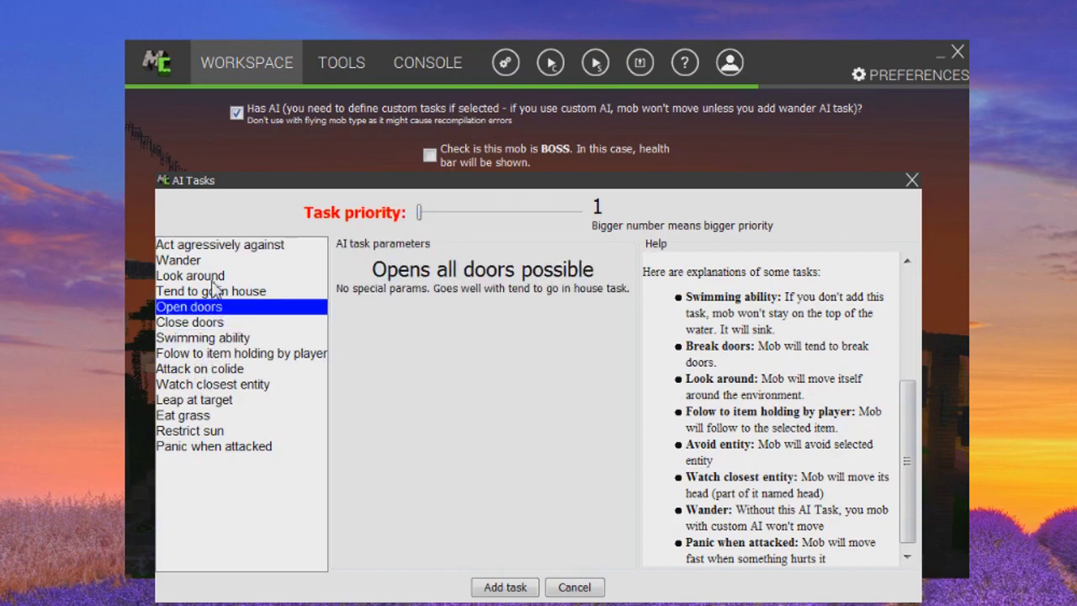
{"action": "left_click", "coordinate": [210, 277]}
{"action": "left_click", "coordinate": [193, 262]}
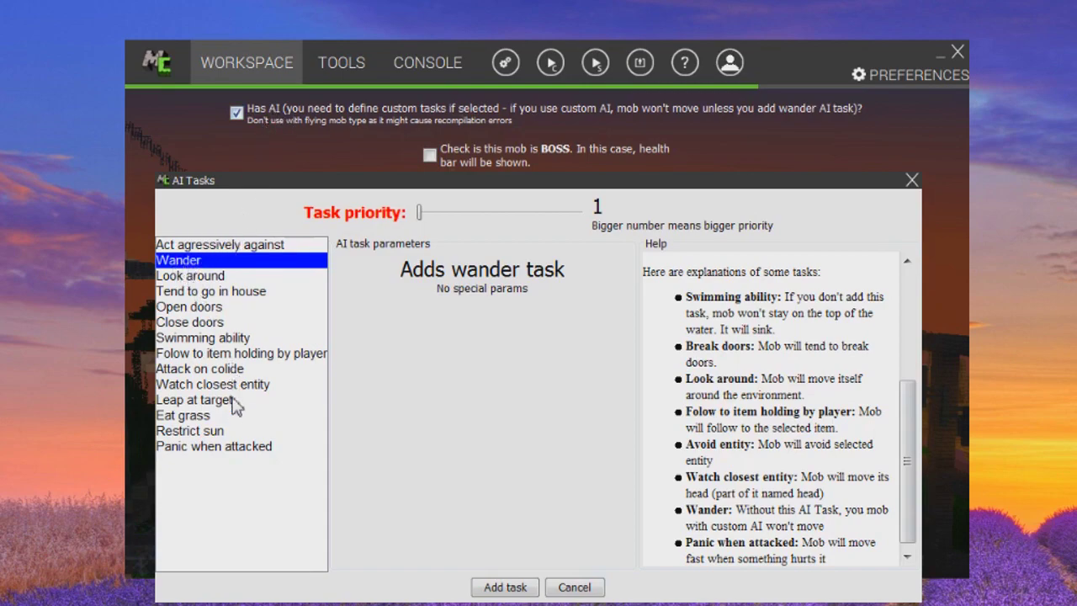
{"action": "left_click", "coordinate": [195, 416]}
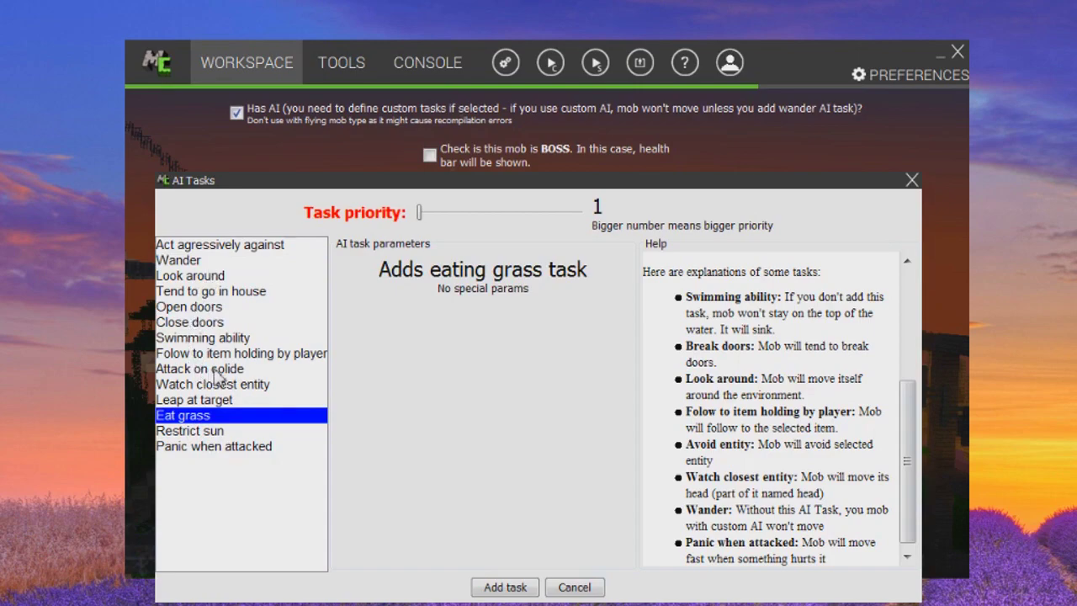
{"action": "left_click", "coordinate": [237, 355]}
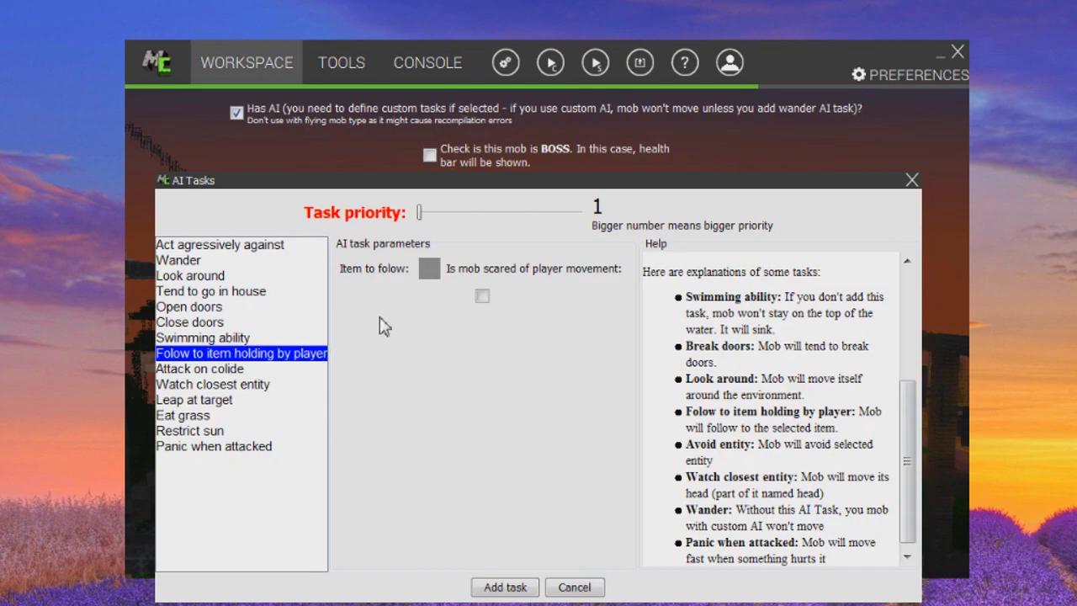
Browse the items available for the mob to follow and close the selection without choosing one
{"action": "left_click", "coordinate": [430, 268]}
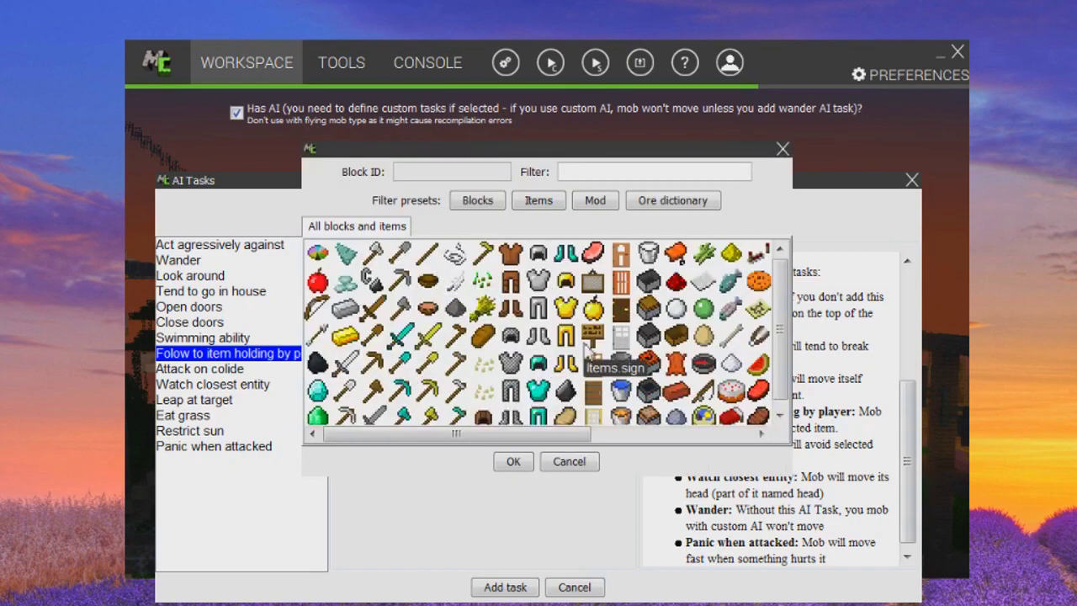
{"action": "left_click_drag", "start_coordinate": [538, 442], "coordinate": [738, 438]}
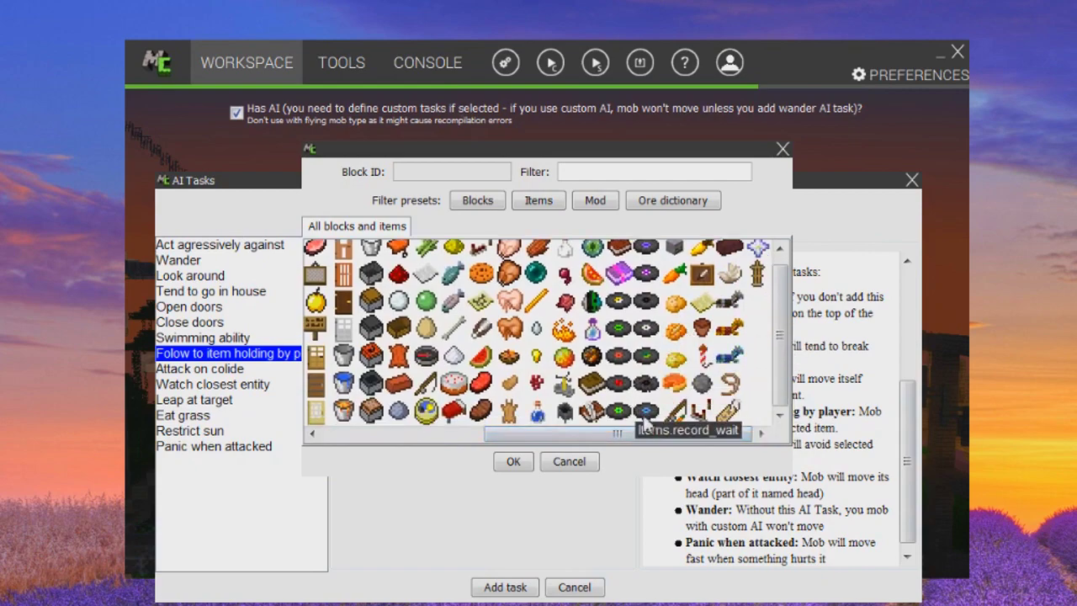
{"action": "left_click_drag", "start_coordinate": [622, 434], "coordinate": [461, 446]}
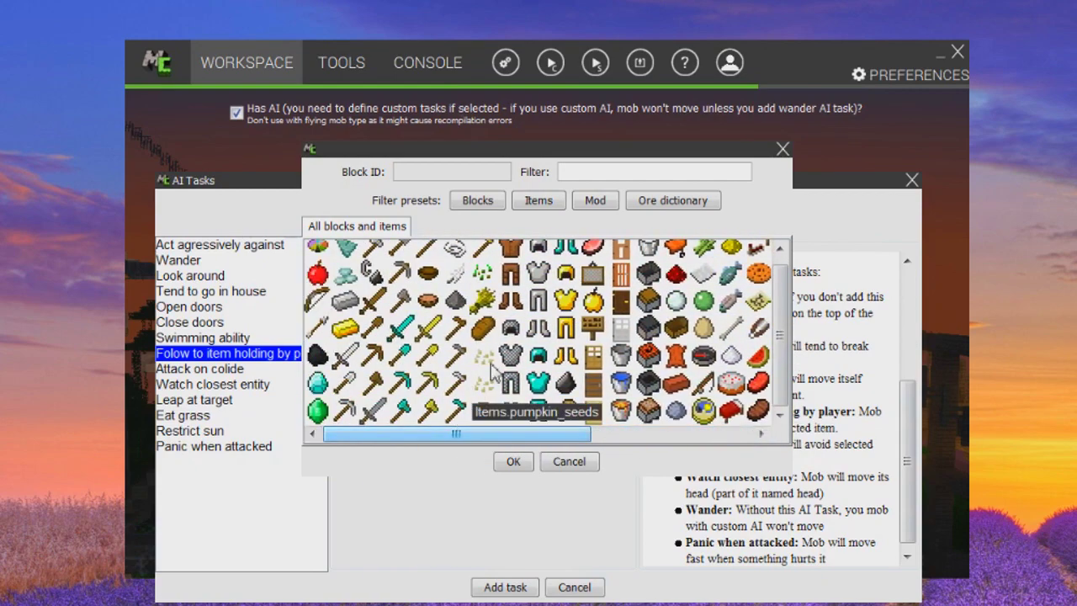
{"action": "left_click_drag", "start_coordinate": [505, 438], "coordinate": [722, 435]}
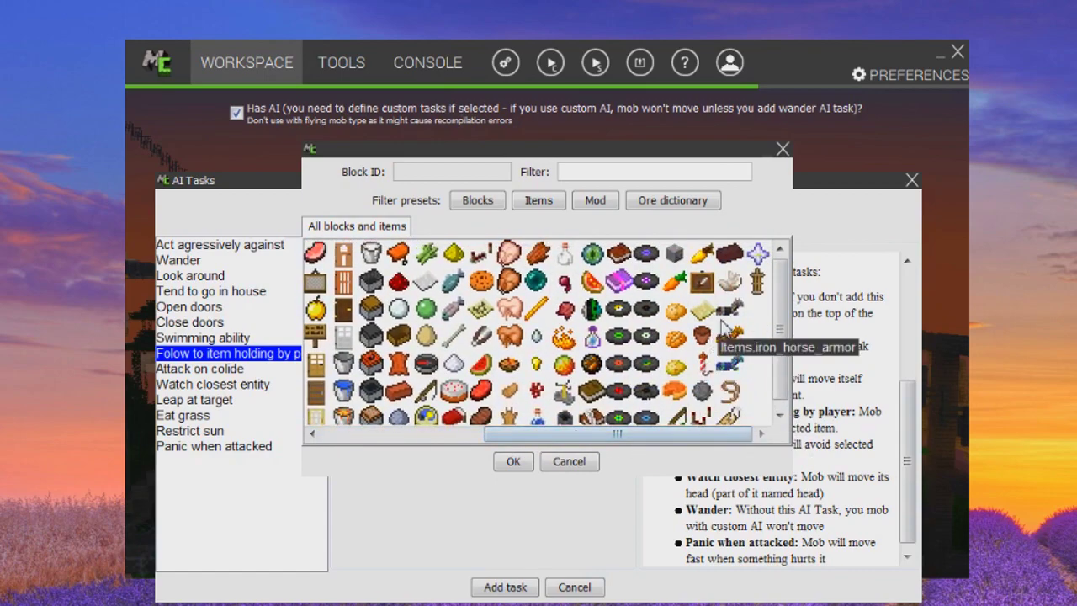
{"action": "left_click", "coordinate": [786, 153]}
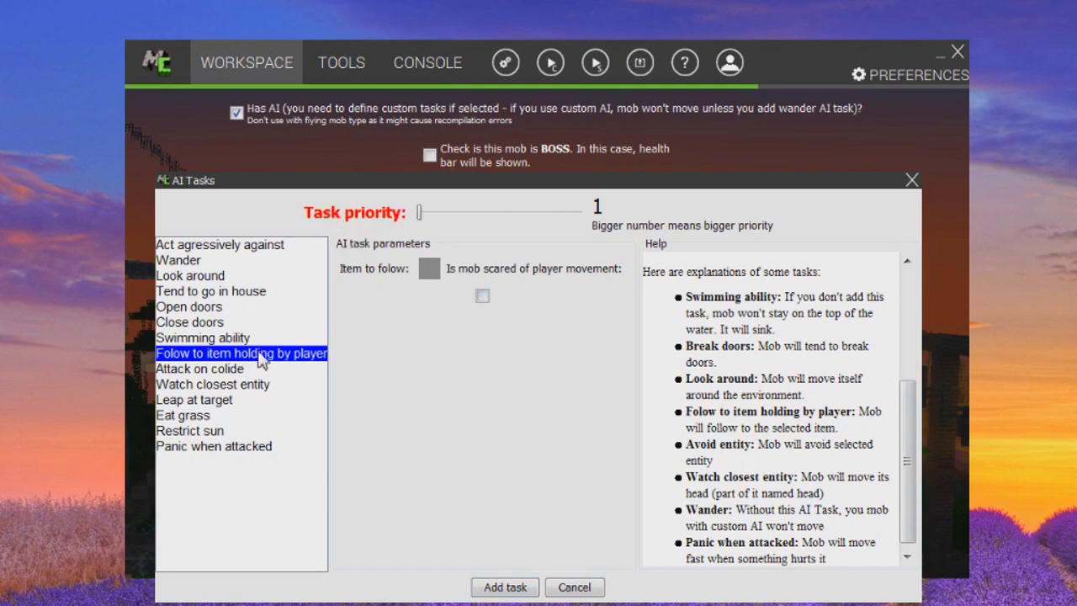
Try task priority 10, return it to 1 for the Wander task, and cancel without adding a task
{"action": "left_click_drag", "start_coordinate": [419, 212], "coordinate": [582, 212]}
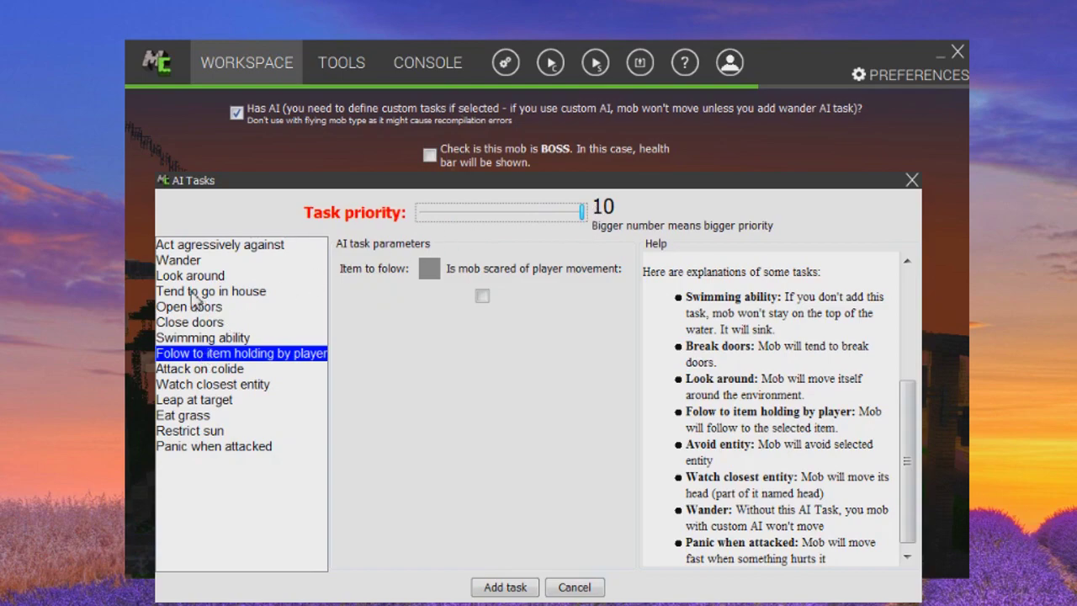
{"action": "left_click", "coordinate": [196, 263]}
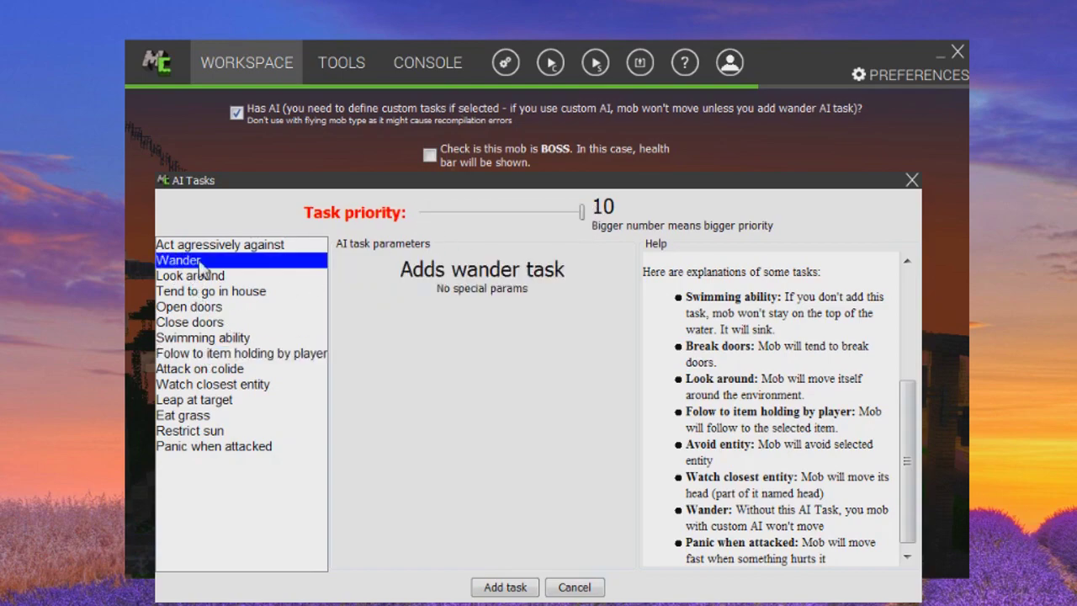
{"action": "left_click_drag", "start_coordinate": [581, 217], "coordinate": [422, 217]}
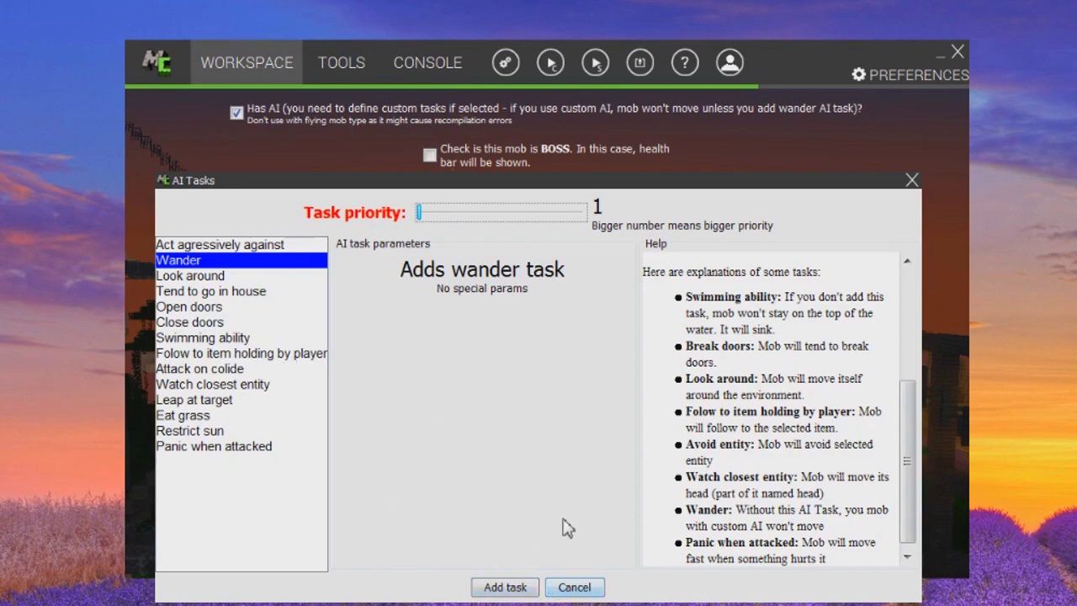
{"action": "left_click", "coordinate": [574, 586]}
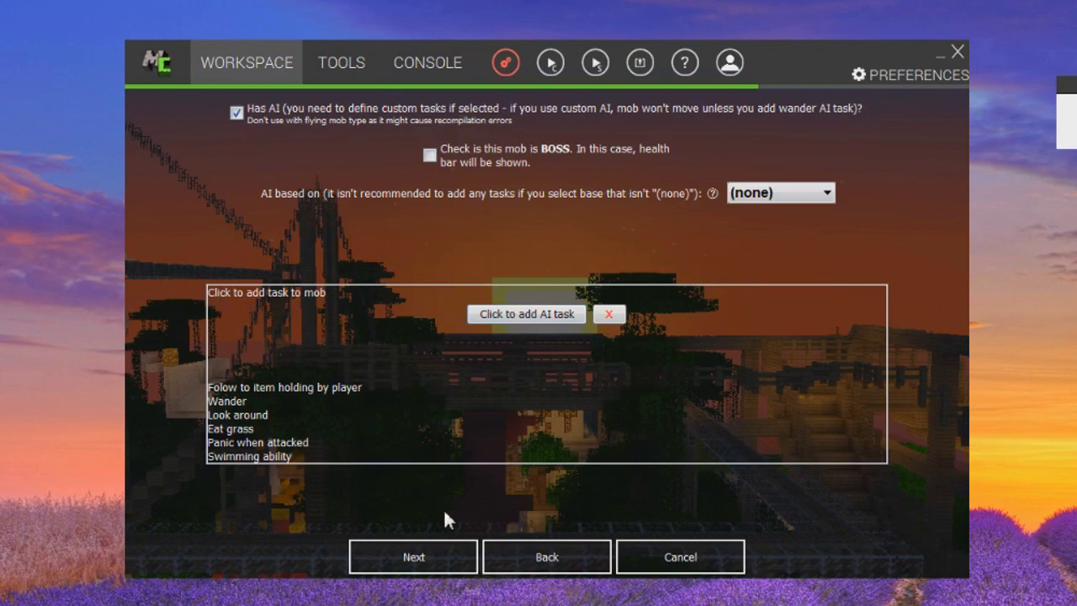
Continue to the spawn settings, keep spawning limited to BiomeGenBase.forest, and finish the Koala mob
{"action": "left_click", "coordinate": [415, 558]}
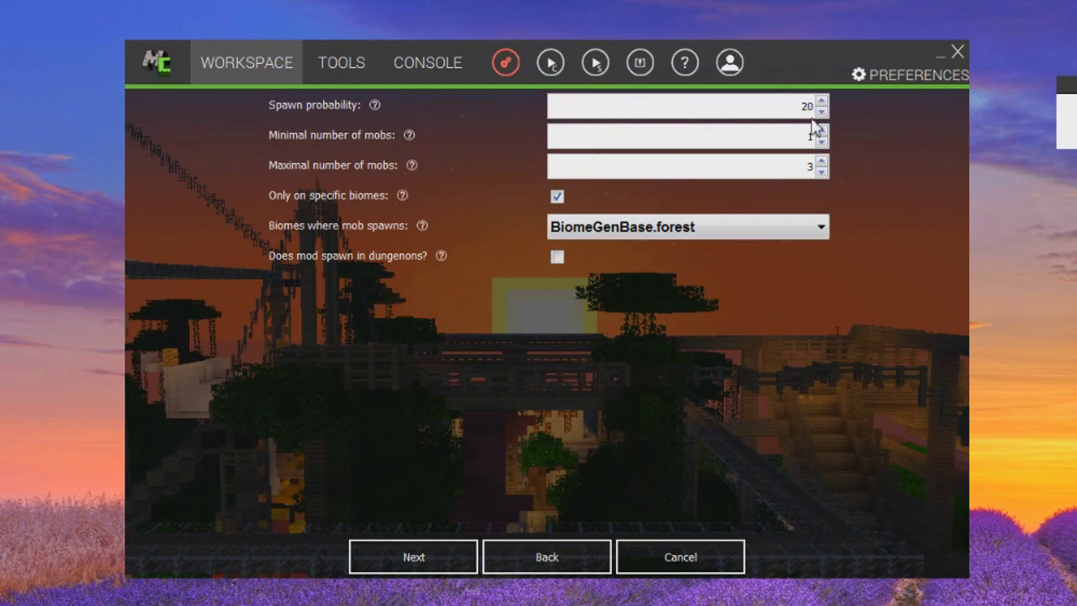
{"action": "left_click", "coordinate": [558, 197]}
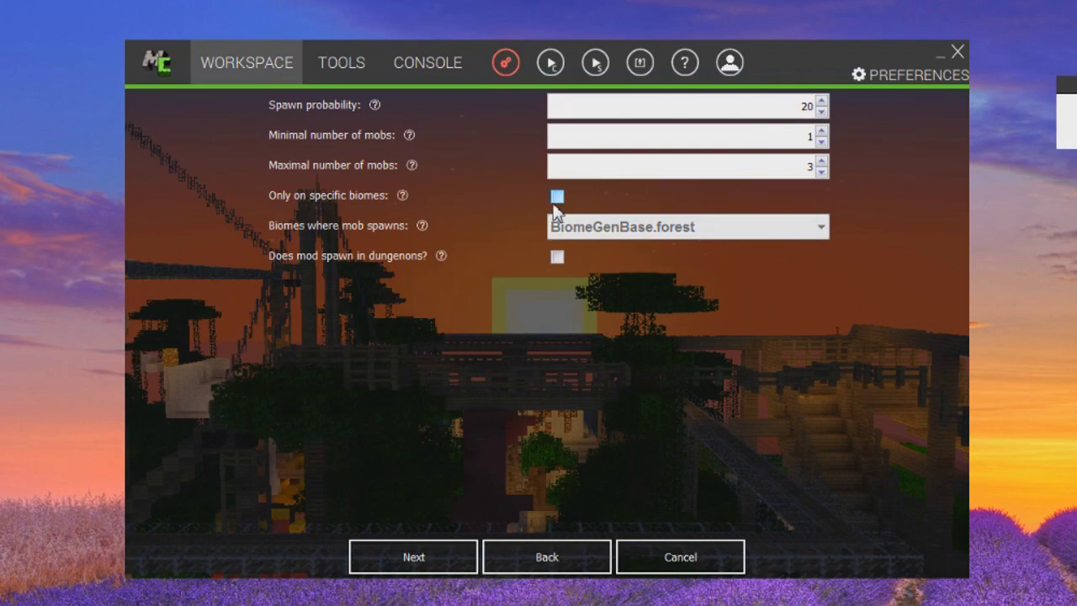
{"action": "left_click", "coordinate": [558, 198]}
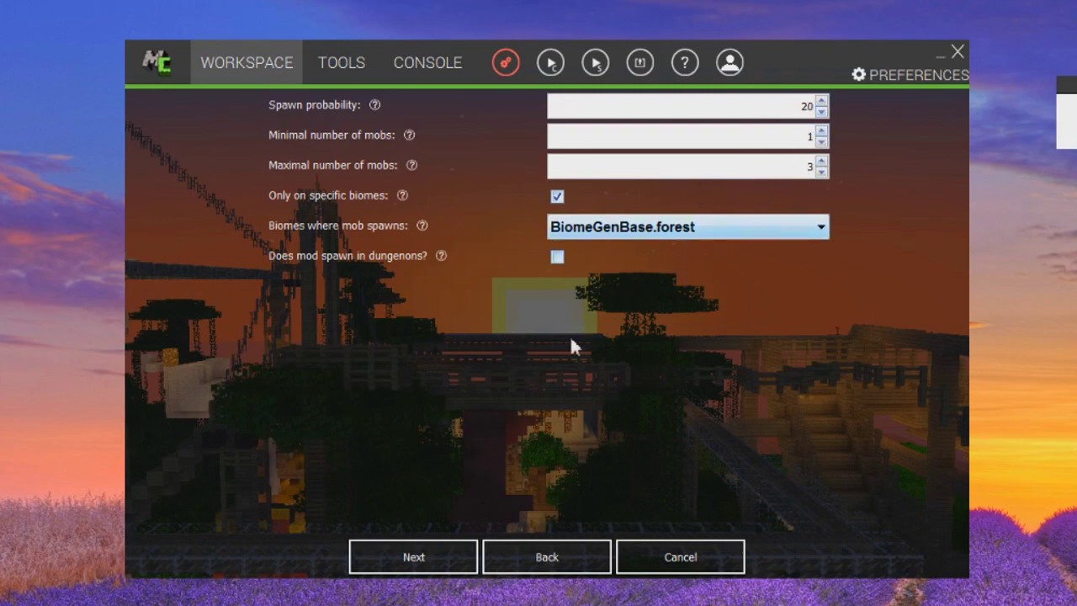
{"action": "left_click", "coordinate": [463, 562]}
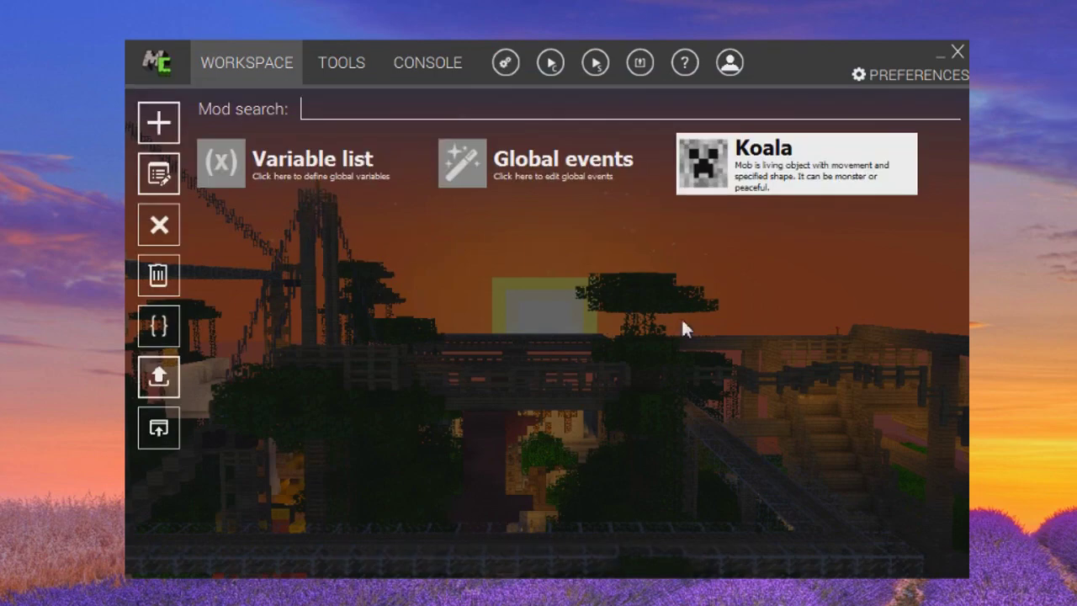